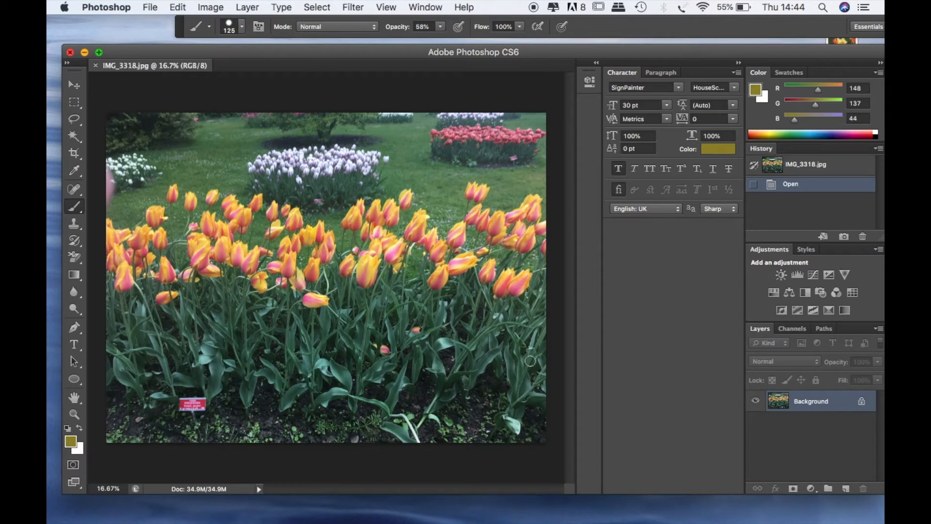
- Resize the tulip photo to 1560 pixels wide at a resolution of 150 pixels/inch, keeping its proportions
{"action": "left_click", "coordinate": [209, 8]}
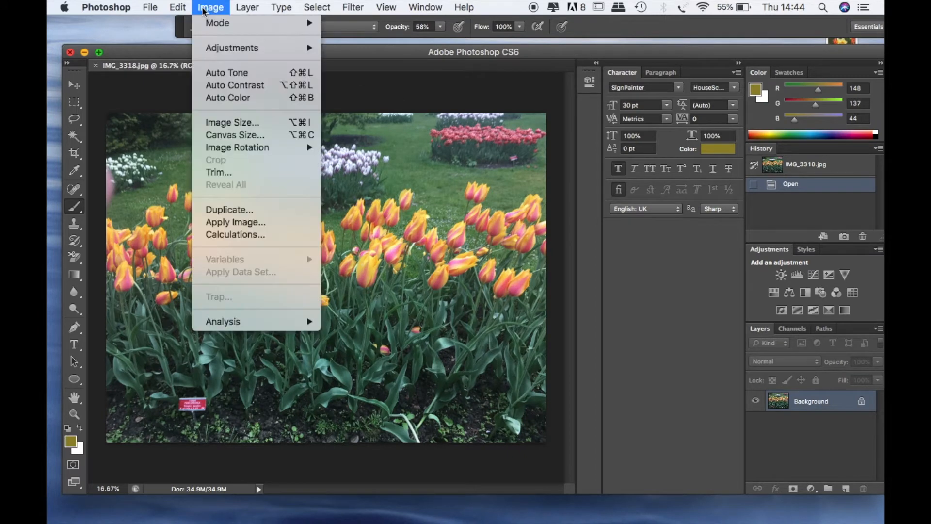
{"action": "left_click", "coordinate": [228, 122]}
{"action": "double_click", "coordinate": [391, 258]}
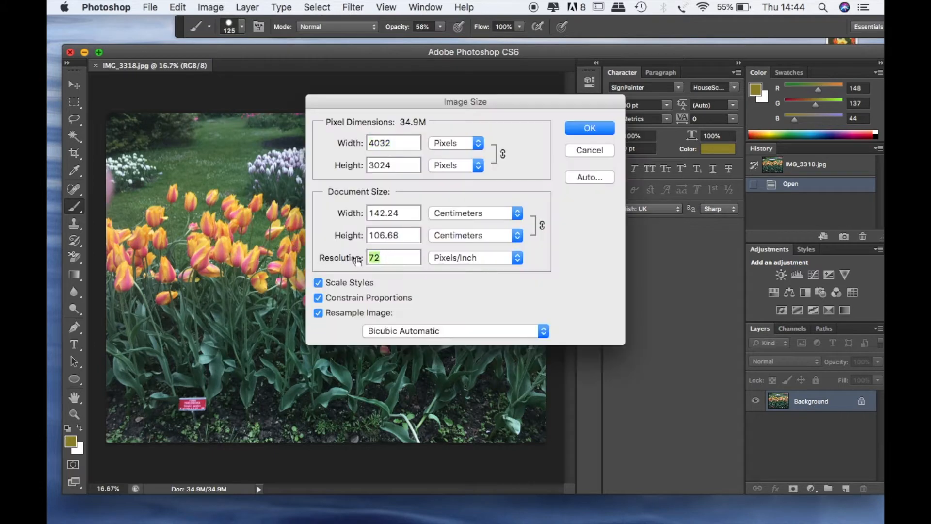
{"action": "type", "text": "150"}
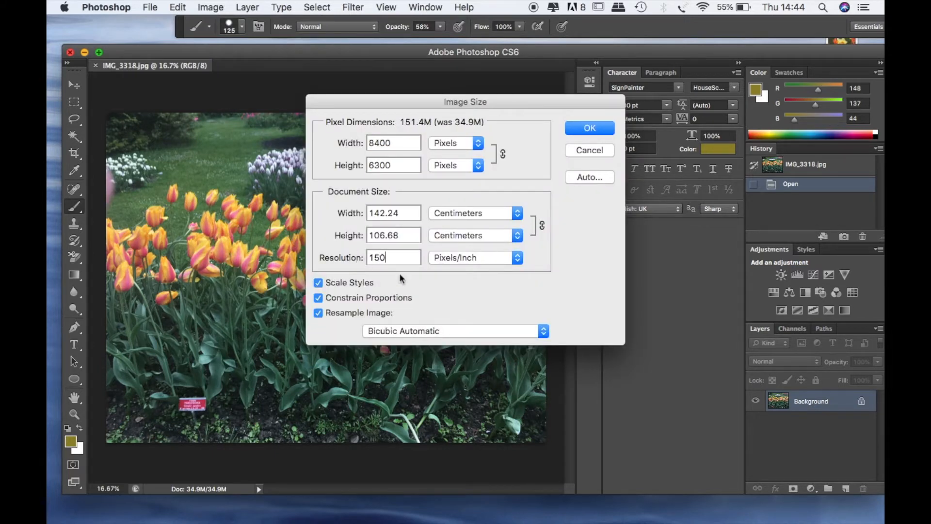
{"action": "double_click", "coordinate": [398, 141]}
{"action": "type", "text": "1560"}
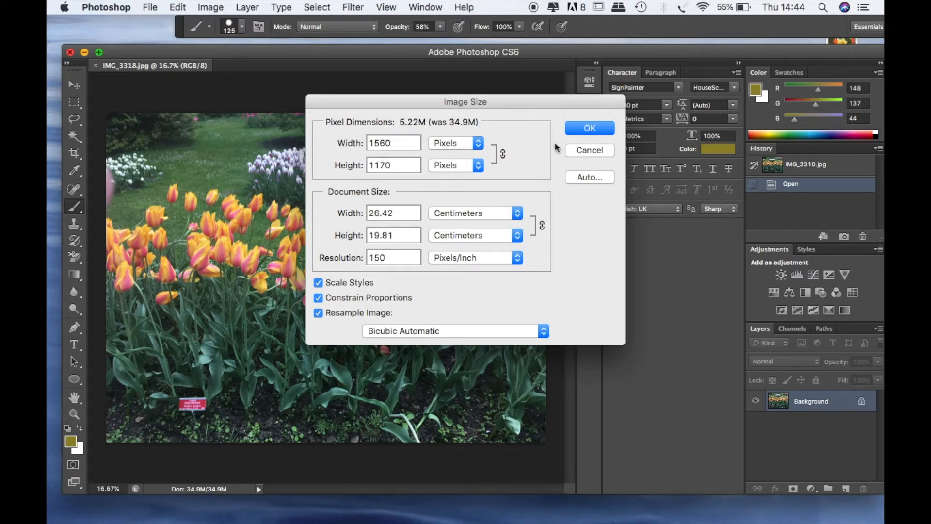
{"action": "left_click", "coordinate": [585, 129]}
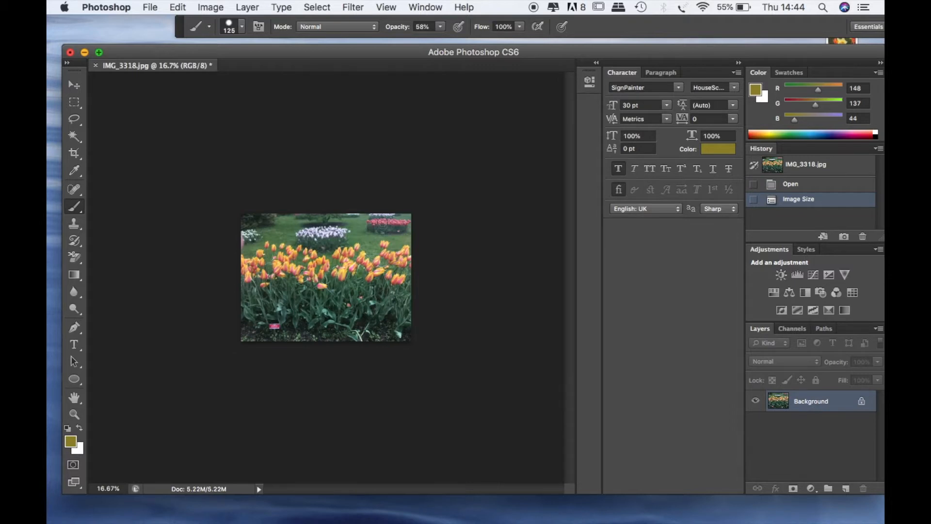
- Apply a Gaussian Blur with a radius of 65 pixels to the Background layer
{"action": "key", "text": "super+plus"}
{"action": "key", "text": "super+plus"}
{"action": "key", "text": "super+plus"}
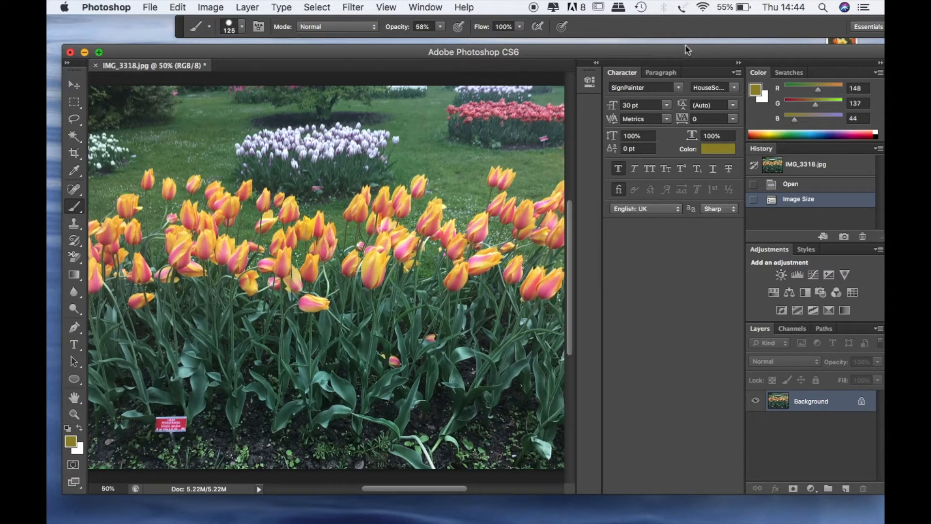
{"action": "left_click", "coordinate": [357, 8]}
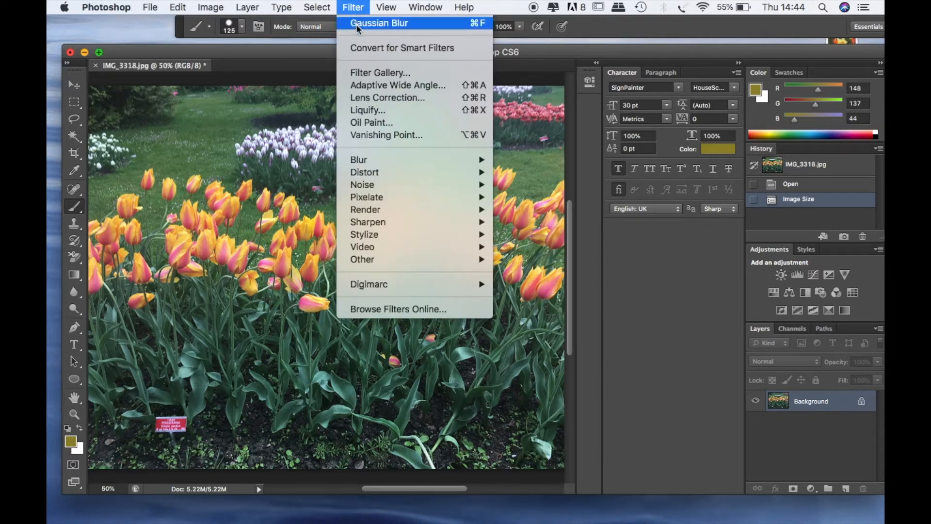
{"action": "mouse_move", "coordinate": [370, 161]}
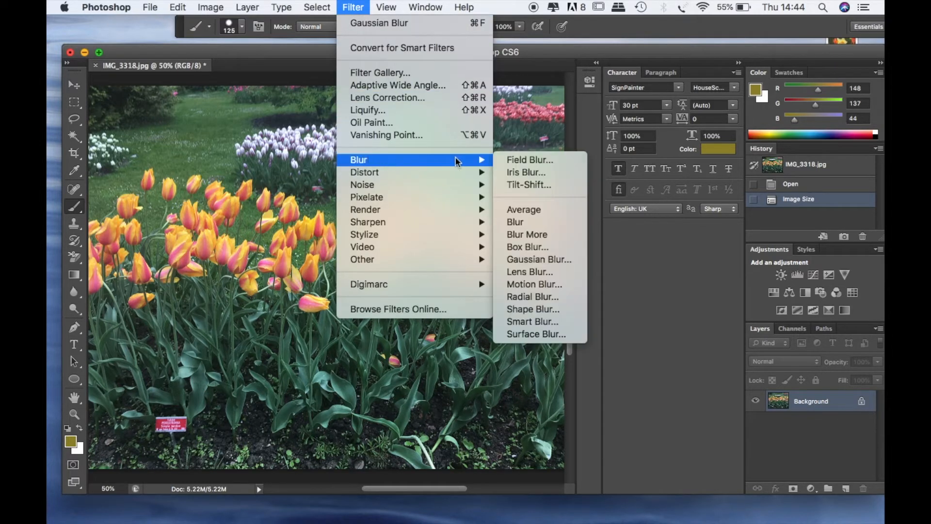
{"action": "left_click", "coordinate": [540, 259]}
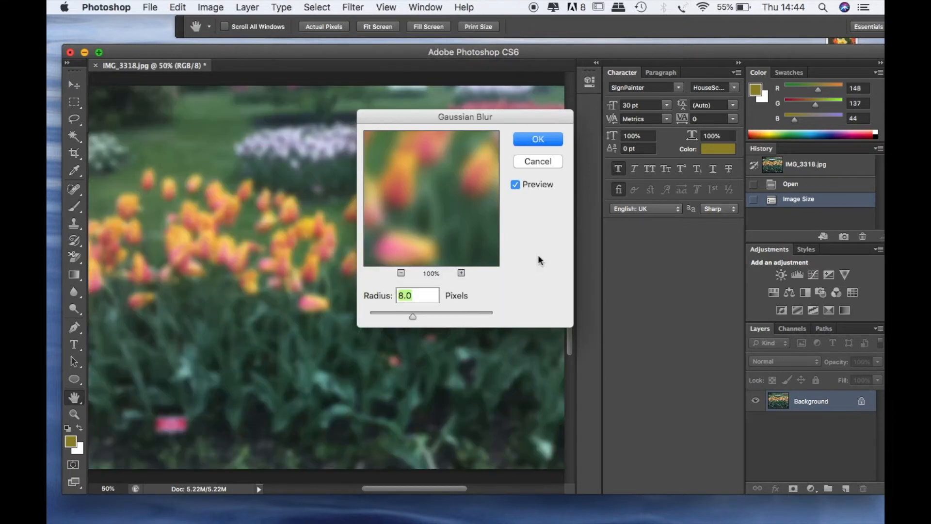
{"action": "left_click_drag", "start_coordinate": [417, 297], "coordinate": [366, 296]}
{"action": "type", "text": "65"}
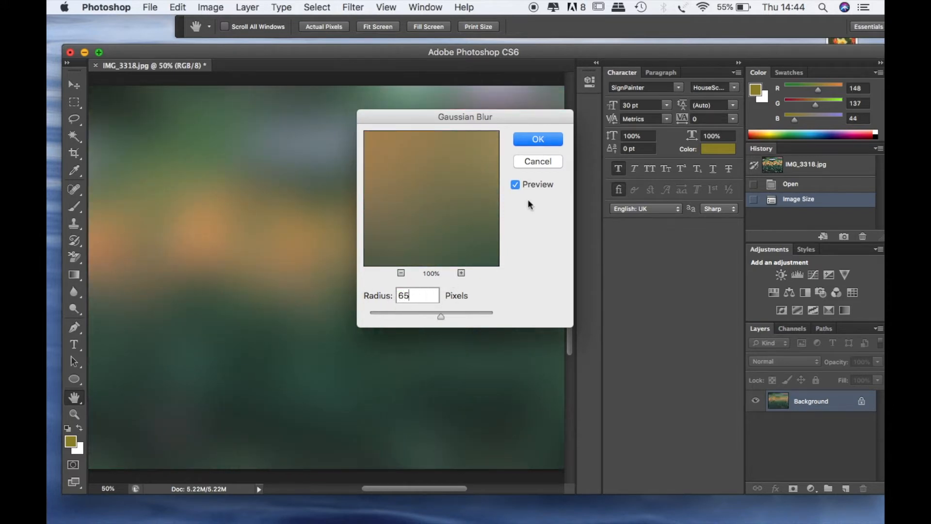
{"action": "left_click", "coordinate": [539, 139]}
{"action": "key", "text": "b"}
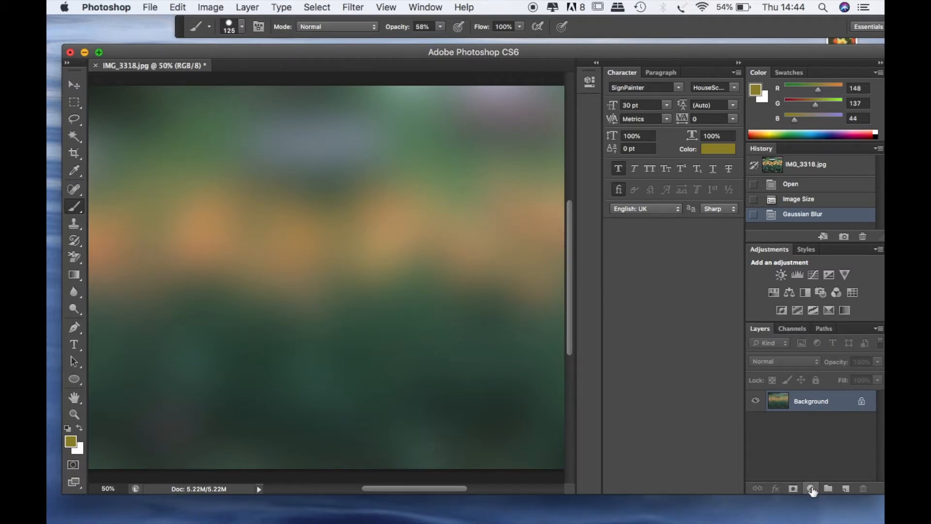
- Add a Curves adjustment layer and pull the RGB curve's midpoint downward to darken the blurred image
{"action": "left_click", "coordinate": [811, 489]}
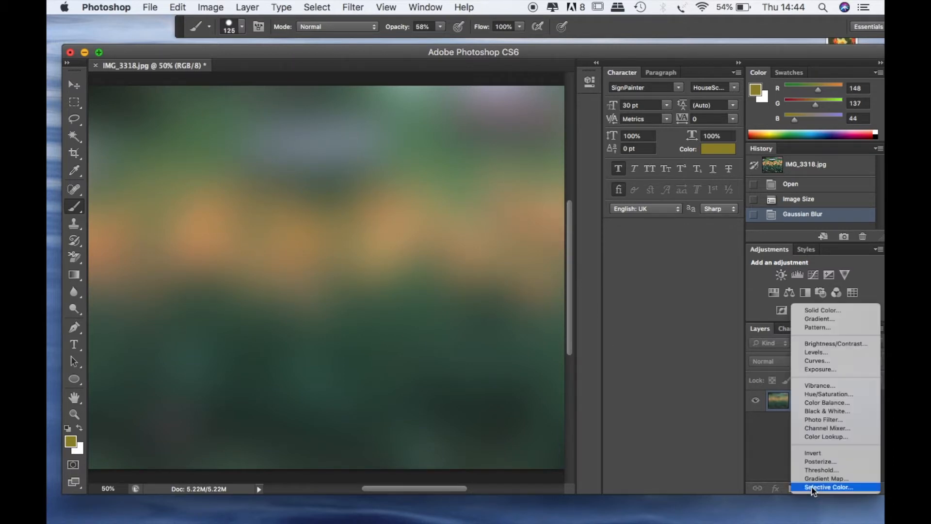
{"action": "left_click", "coordinate": [820, 361]}
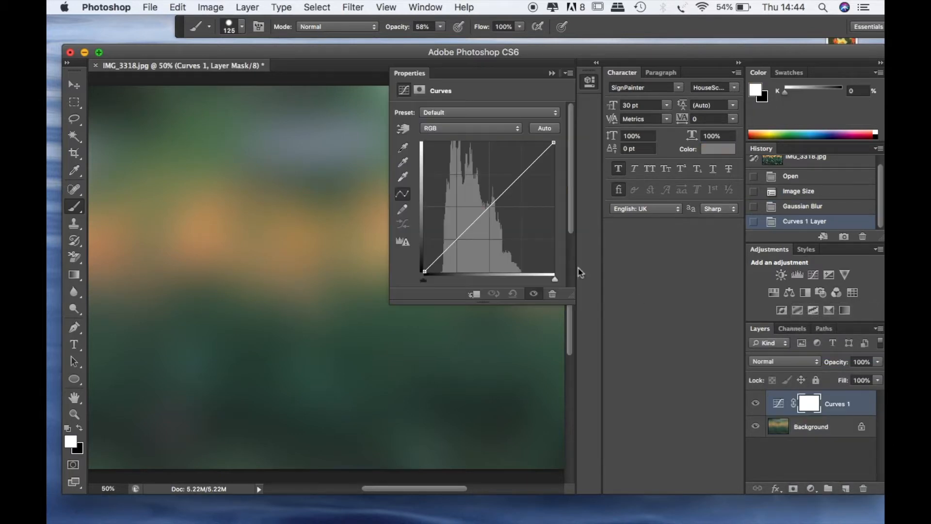
{"action": "left_click", "coordinate": [486, 211]}
{"action": "left_click_drag", "start_coordinate": [486, 209], "coordinate": [507, 211]}
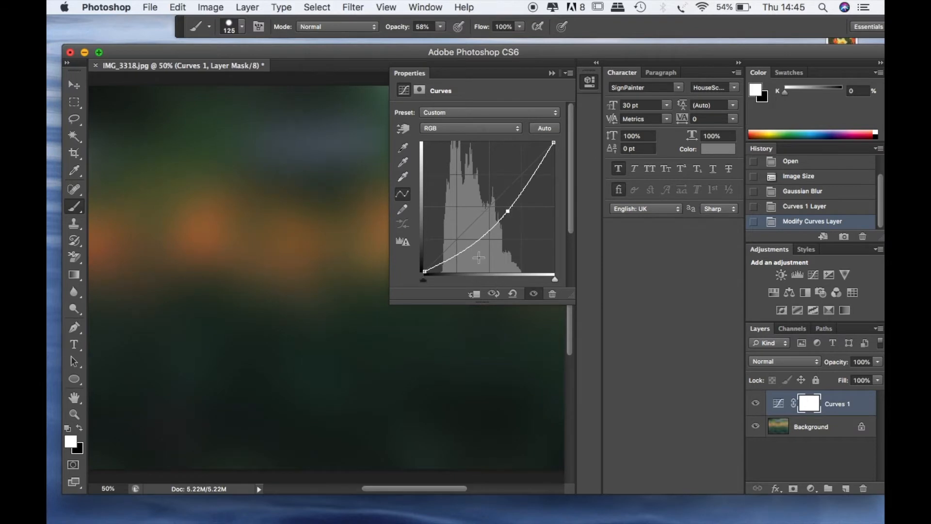
{"action": "left_click", "coordinate": [552, 74]}
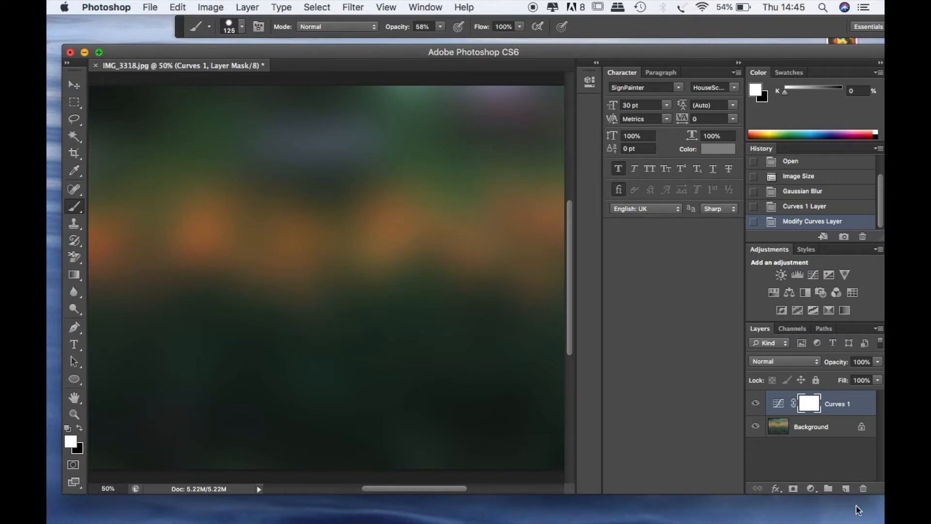
- Create a new layer above the Curves layer and set the brush's scatter to 1000% on both axes
{"action": "left_click", "coordinate": [845, 489]}
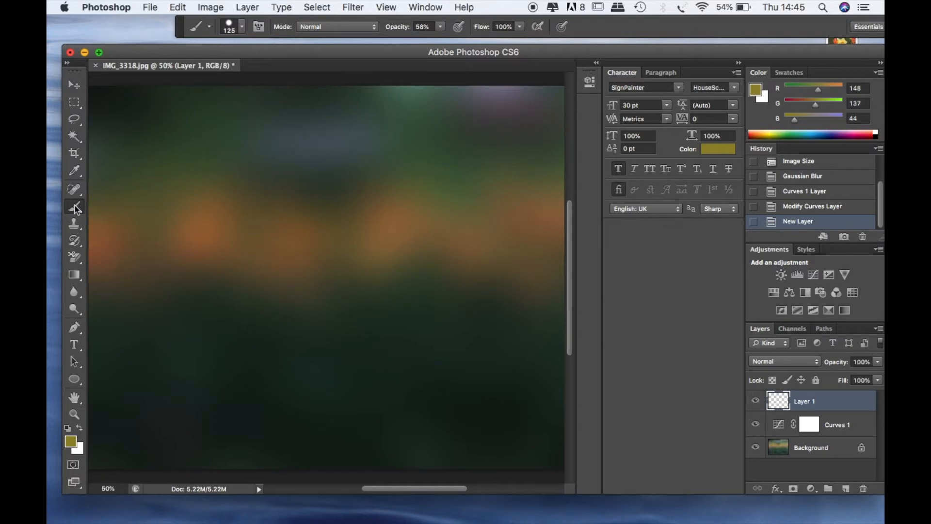
{"action": "left_click", "coordinate": [259, 27]}
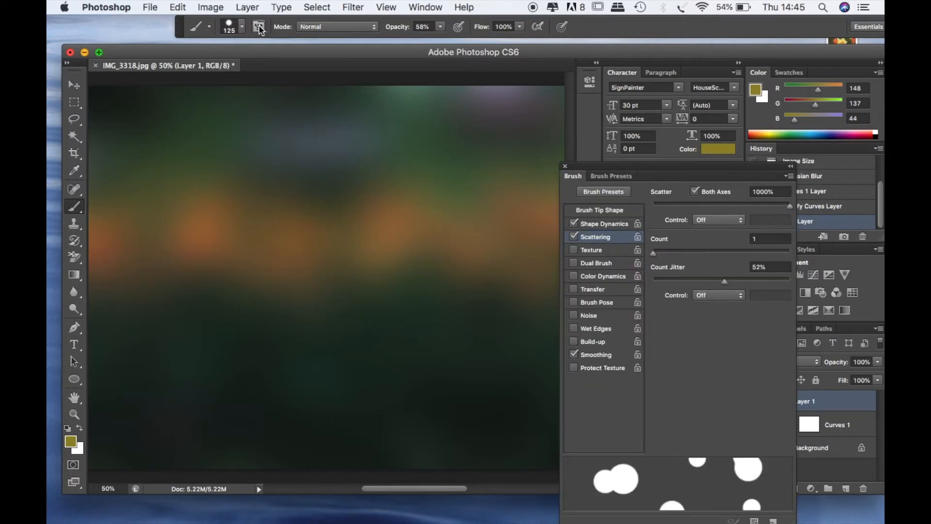
{"action": "left_click", "coordinate": [607, 212]}
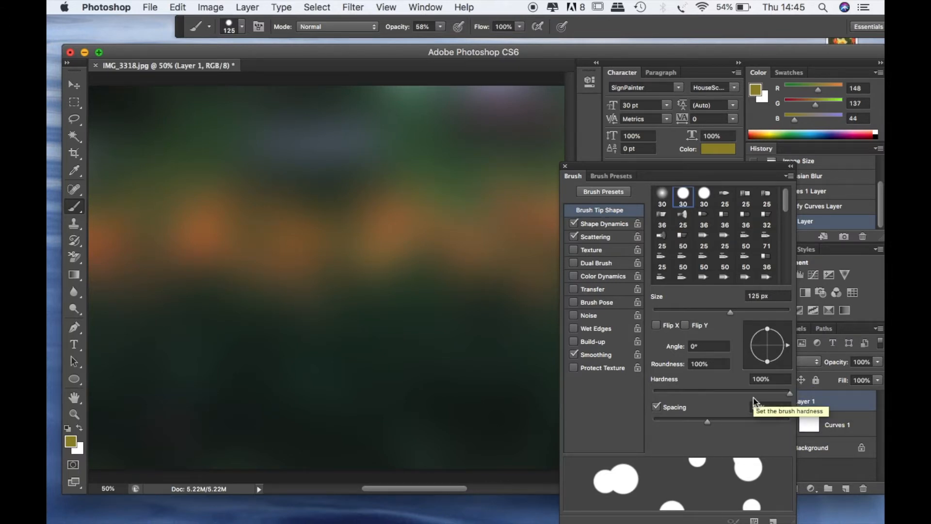
{"action": "left_click", "coordinate": [597, 243]}
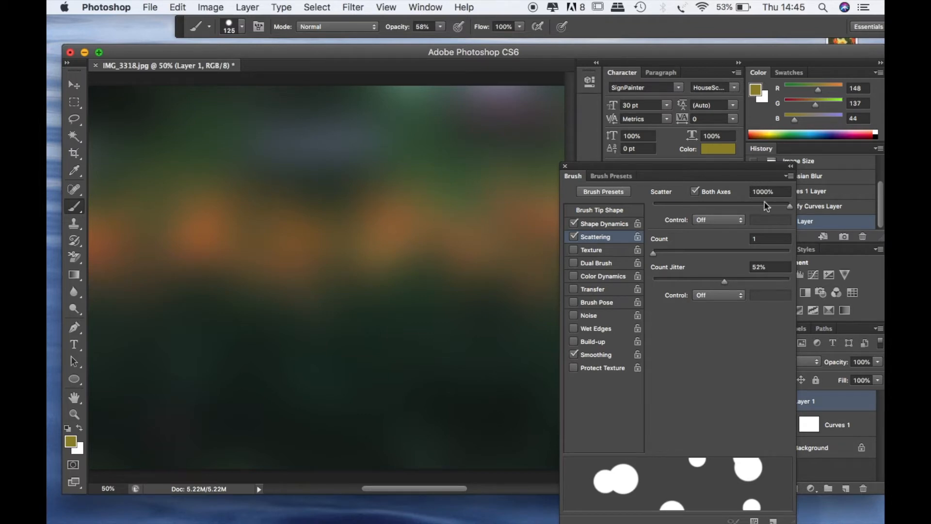
{"action": "left_click_drag", "start_coordinate": [780, 192], "coordinate": [724, 186]}
{"action": "type", "text": "1000"}
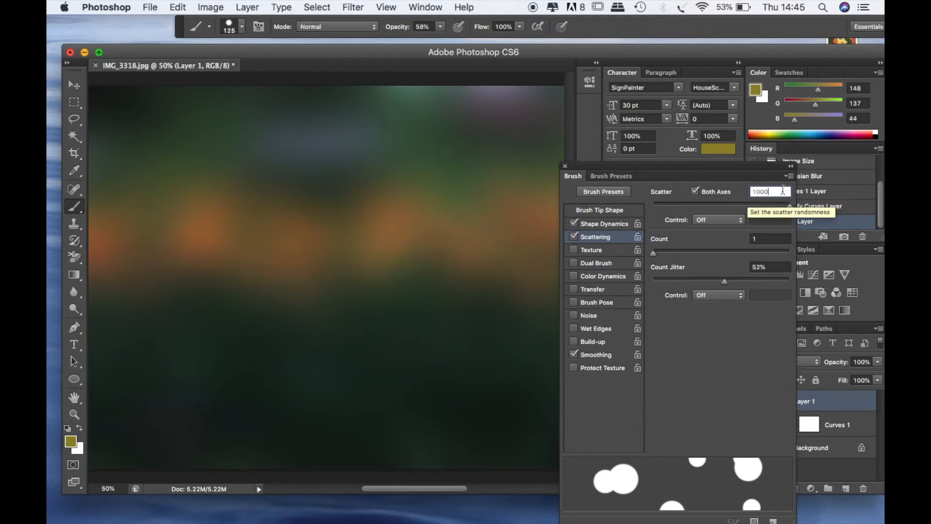
{"action": "left_click", "coordinate": [597, 225]}
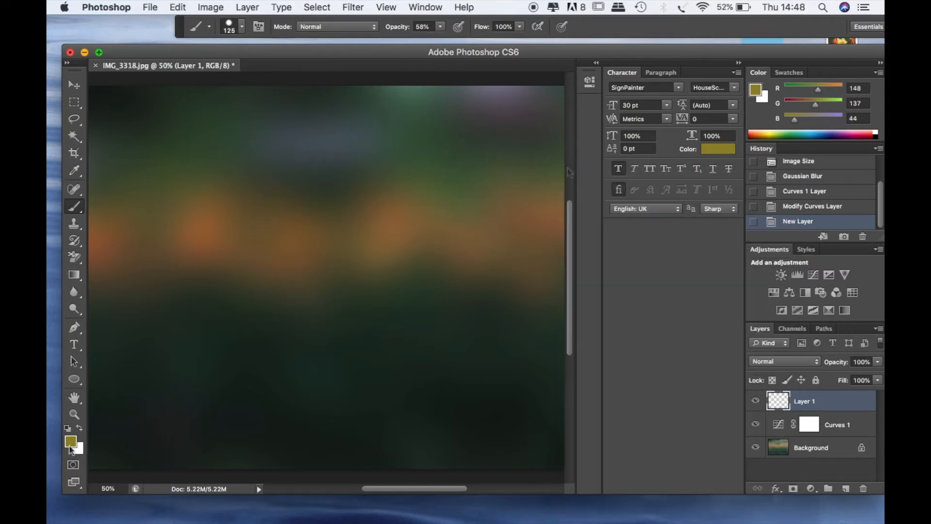
- Set the foreground color to white and paint scattered circles across the whole image on the new layer
{"action": "left_click", "coordinate": [70, 445]}
{"action": "left_click_drag", "start_coordinate": [555, 250], "coordinate": [478, 146]}
{"action": "left_click", "coordinate": [808, 189]}
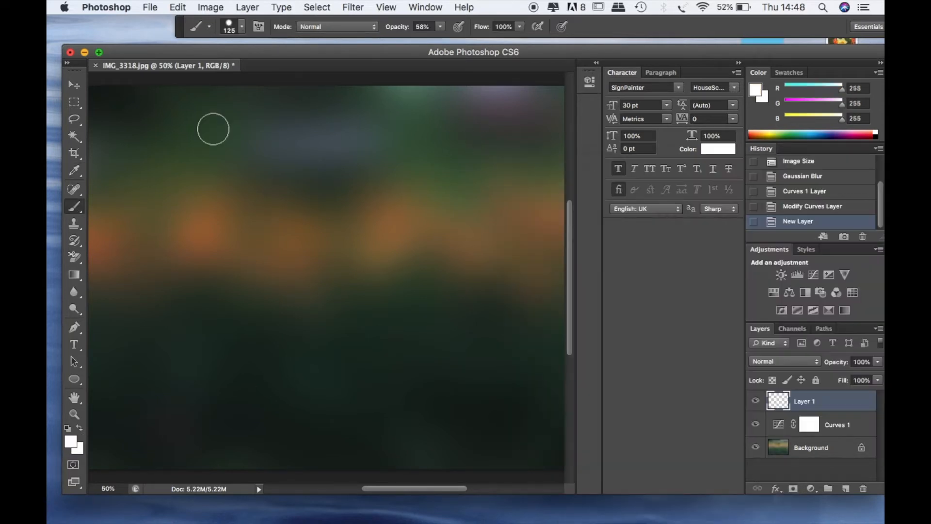
{"action": "left_click", "coordinate": [147, 109]}
{"action": "left_click", "coordinate": [92, 97]}
{"action": "left_click", "coordinate": [169, 151]}
{"action": "left_click", "coordinate": [229, 127]}
{"action": "left_click", "coordinate": [184, 105]}
{"action": "left_click", "coordinate": [124, 143]}
{"action": "left_click", "coordinate": [202, 175]}
{"action": "left_click", "coordinate": [144, 282]}
{"action": "left_click", "coordinate": [208, 360]}
{"action": "left_click", "coordinate": [314, 296]}
{"action": "left_click", "coordinate": [374, 262]}
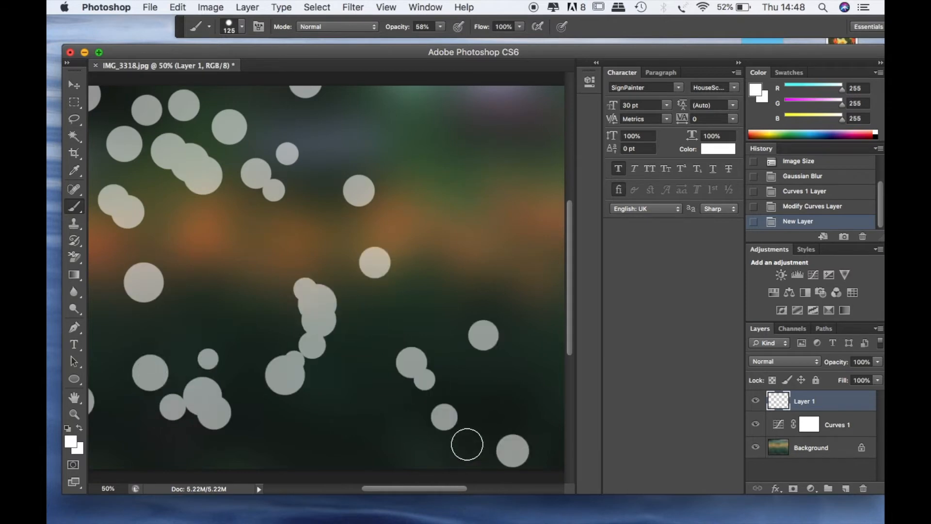
{"action": "left_click", "coordinate": [399, 447]}
{"action": "left_click", "coordinate": [487, 321]}
{"action": "left_click", "coordinate": [538, 213]}
{"action": "left_click", "coordinate": [497, 101]}
{"action": "left_click", "coordinate": [299, 107]}
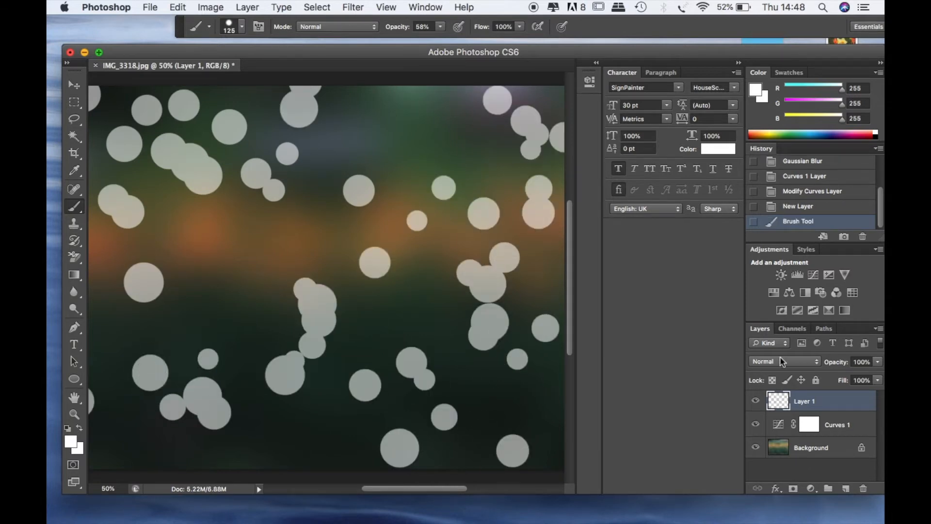
- Set the circles layer's blend mode to Overlay and its opacity to 50%
{"action": "left_click", "coordinate": [769, 363]}
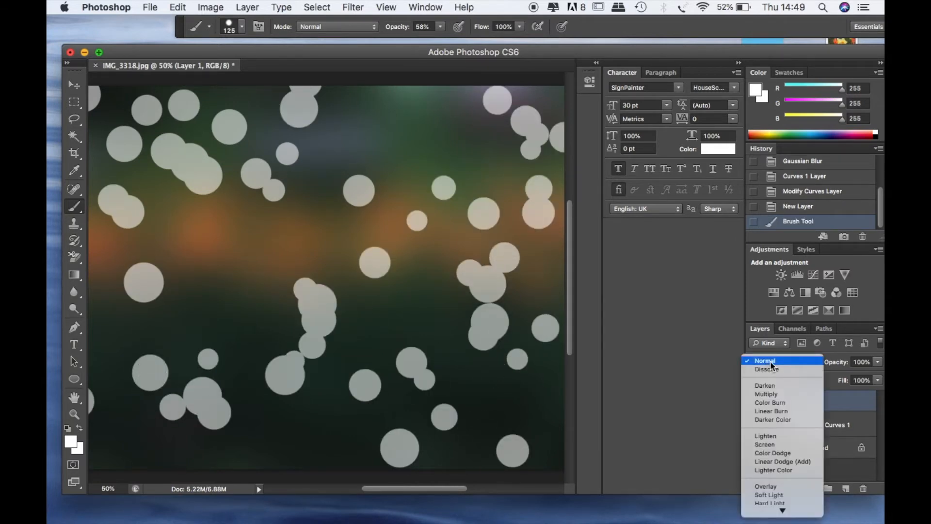
{"action": "left_click", "coordinate": [764, 486]}
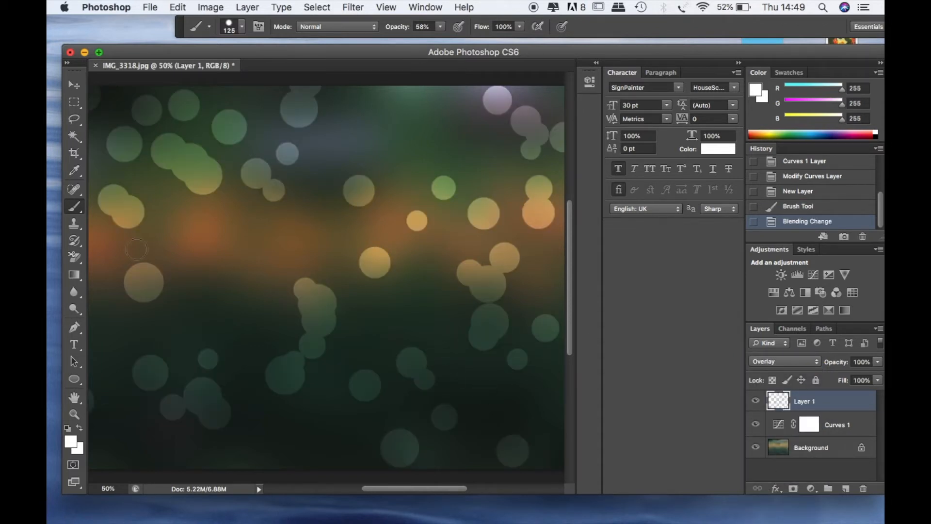
{"action": "right_click", "coordinate": [793, 401]}
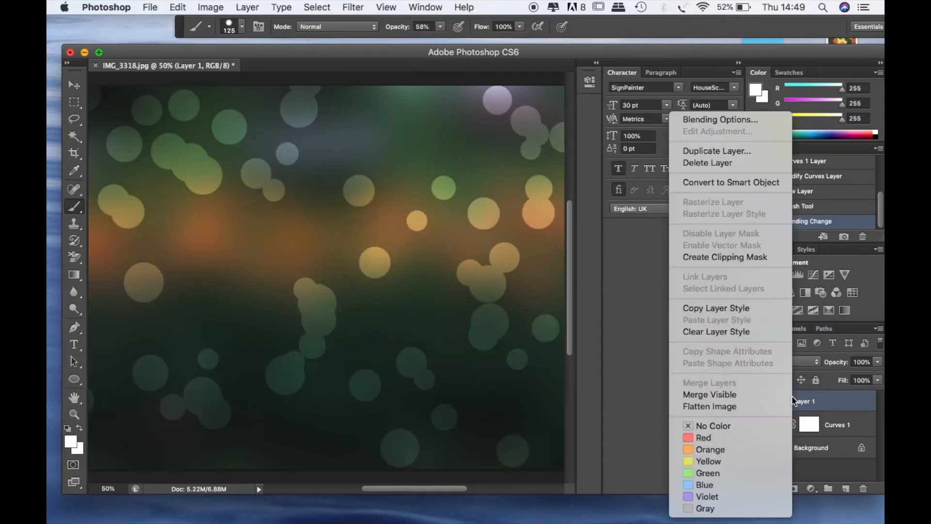
{"action": "left_click", "coordinate": [708, 119]}
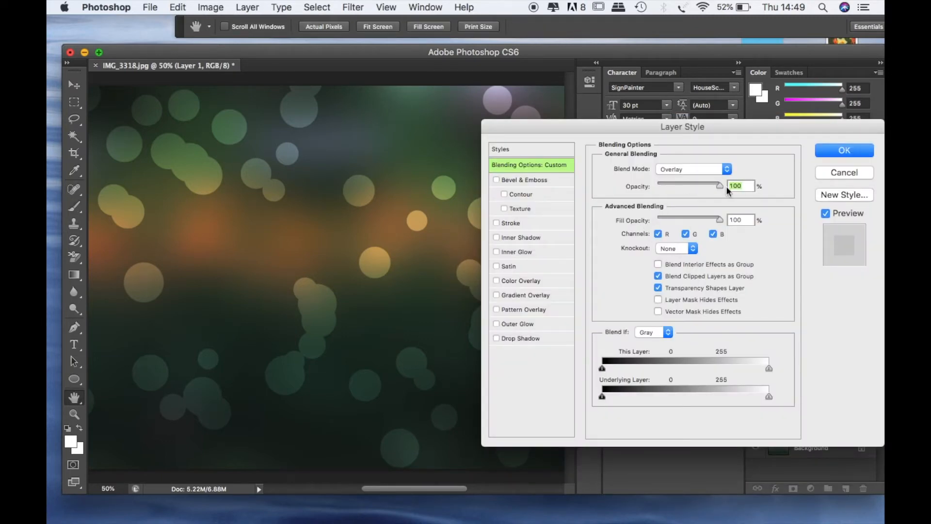
{"action": "type", "text": "5"}
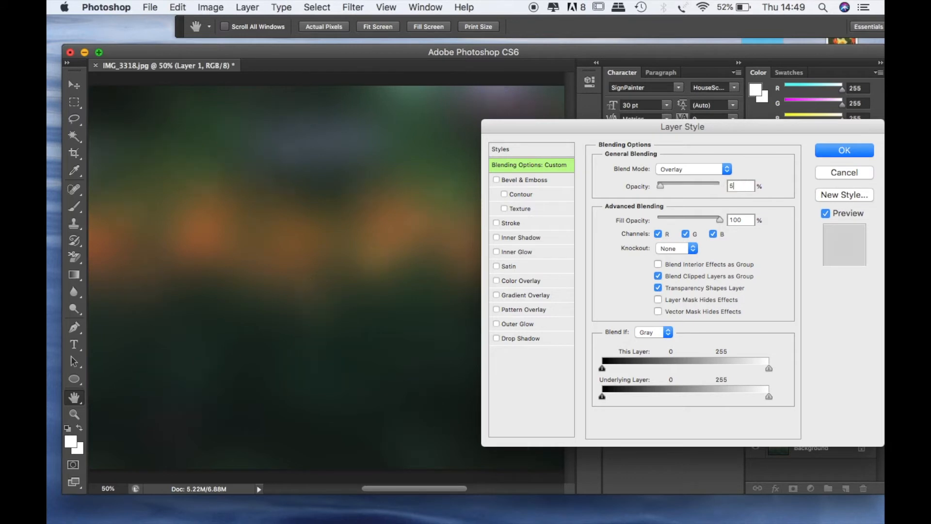
{"action": "type", "text": "0"}
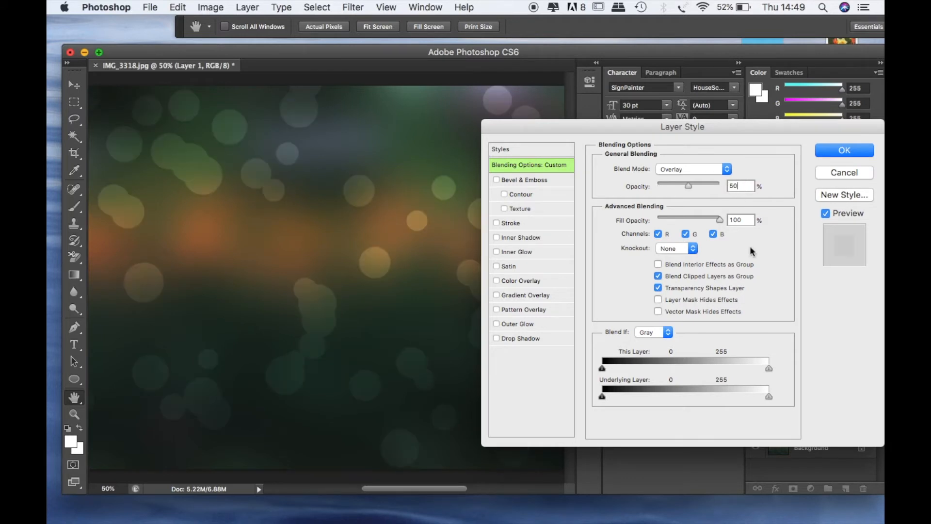
{"action": "left_click", "coordinate": [848, 155]}
- Apply a Gaussian Blur with a radius of 15 pixels to the painted circles layer
{"action": "left_click", "coordinate": [354, 7]}
{"action": "left_click", "coordinate": [354, 8]}
{"action": "left_click", "coordinate": [354, 8]}
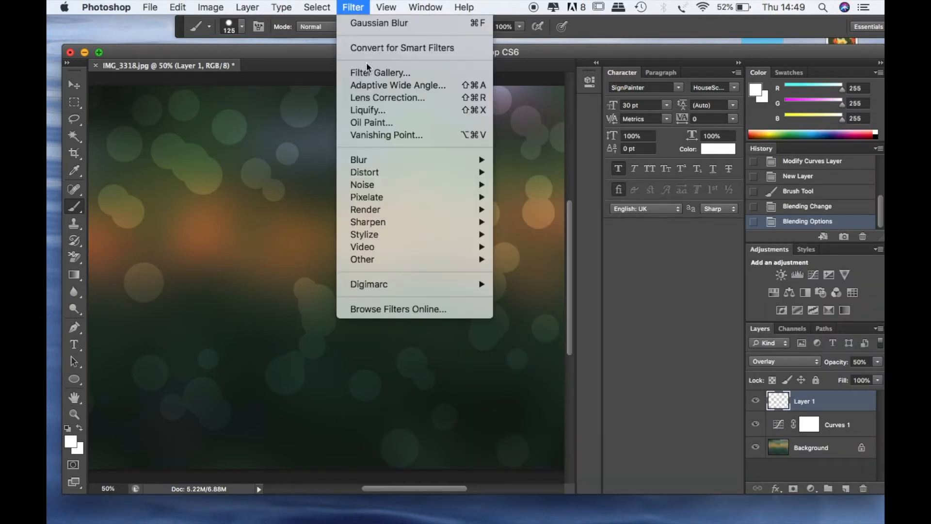
{"action": "mouse_move", "coordinate": [366, 173]}
{"action": "mouse_move", "coordinate": [401, 161]}
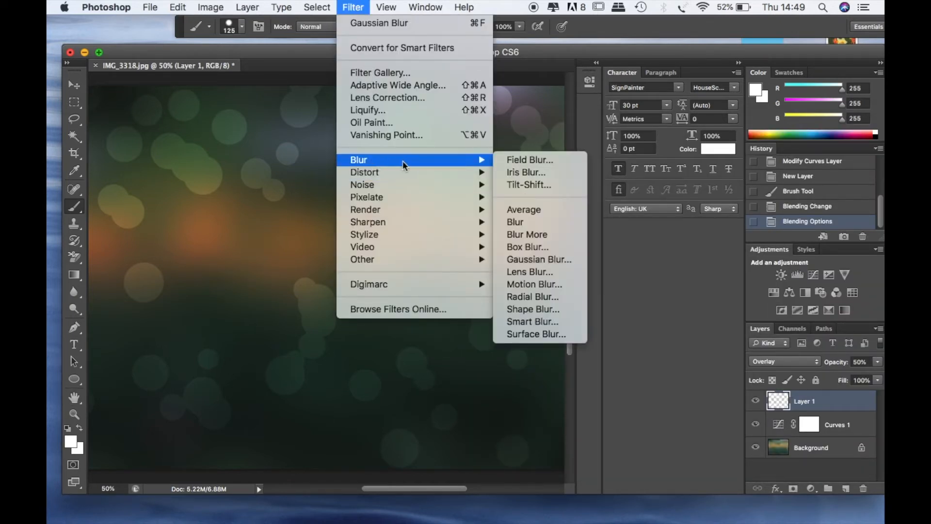
{"action": "left_click", "coordinate": [531, 262]}
{"action": "left_click", "coordinate": [424, 294]}
{"action": "left_click_drag", "start_coordinate": [423, 295], "coordinate": [339, 293]}
{"action": "type", "text": "15"}
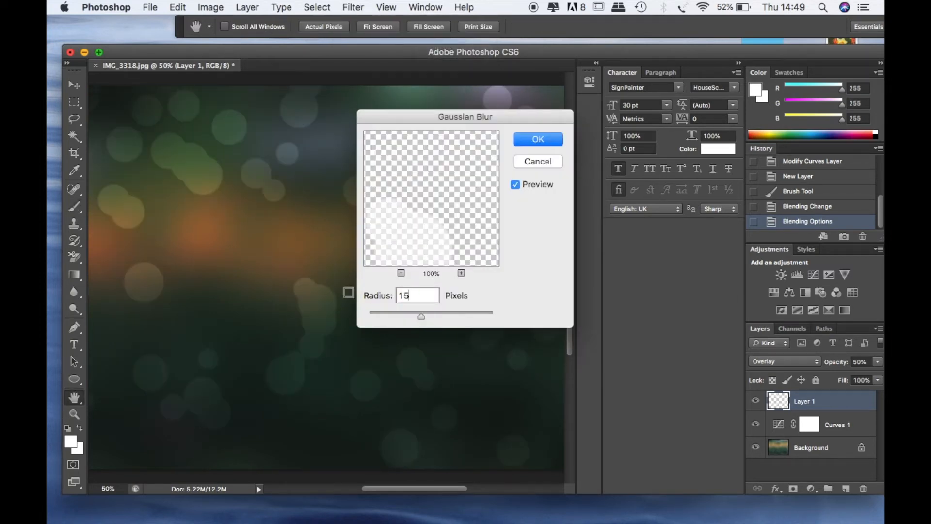
{"action": "left_click", "coordinate": [534, 140]}
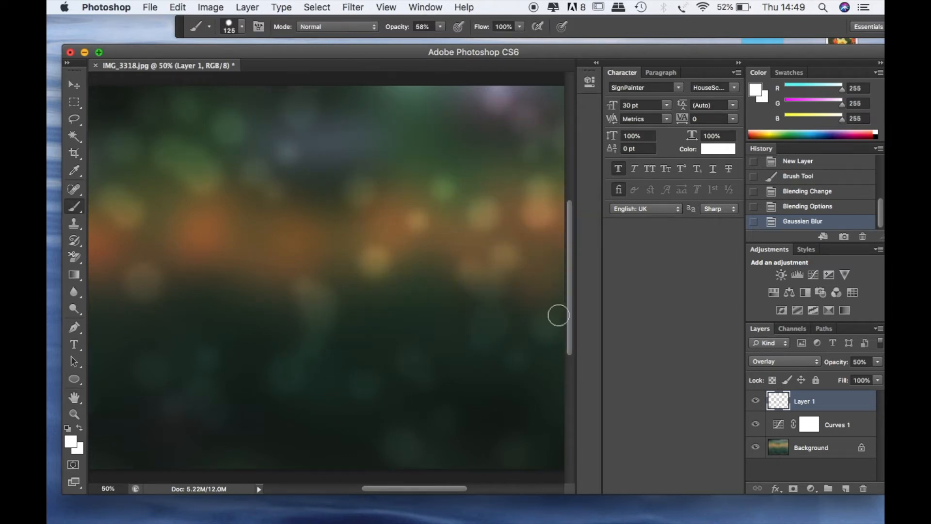
- Paint scattered white circles across the whole image on a new layer and set that layer's blend mode to Overlay
{"action": "left_click", "coordinate": [846, 488]}
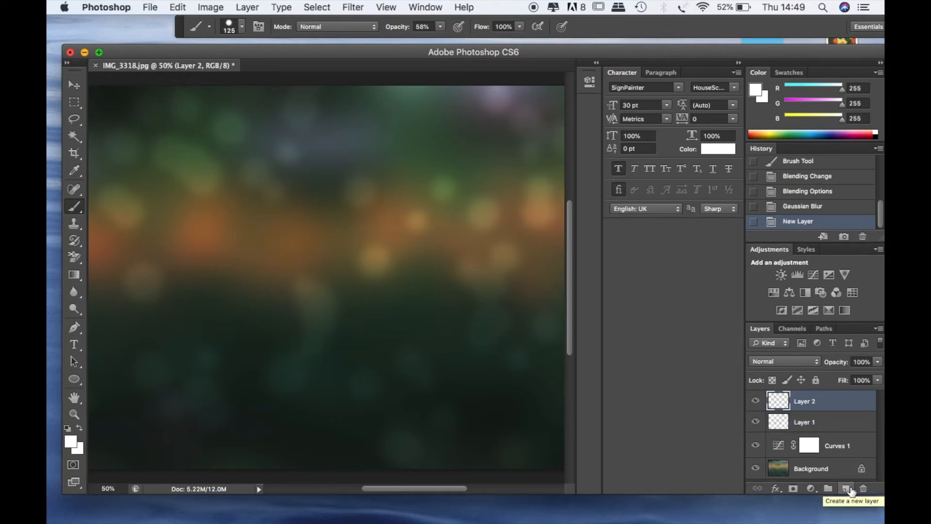
{"action": "mouse_move", "coordinate": [111, 142]}
{"action": "left_mouse_down"}
{"action": "mouse_move", "coordinate": [147, 106]}
{"action": "mouse_move", "coordinate": [109, 222]}
{"action": "mouse_move", "coordinate": [133, 326]}
{"action": "mouse_move", "coordinate": [215, 116]}
{"action": "mouse_move", "coordinate": [266, 85]}
{"action": "mouse_move", "coordinate": [256, 391]}
{"action": "mouse_move", "coordinate": [365, 334]}
{"action": "mouse_move", "coordinate": [485, 161]}
{"action": "mouse_move", "coordinate": [553, 208]}
{"action": "mouse_move", "coordinate": [518, 408]}
{"action": "mouse_move", "coordinate": [354, 440]}
{"action": "mouse_move", "coordinate": [357, 489]}
{"action": "mouse_move", "coordinate": [378, 474]}
{"action": "left_mouse_up"}
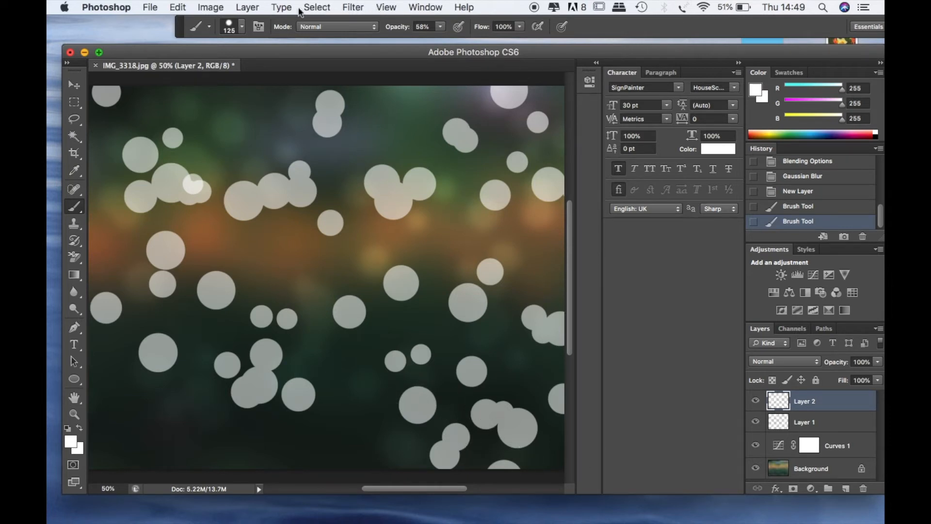
{"action": "left_click", "coordinate": [314, 7]}
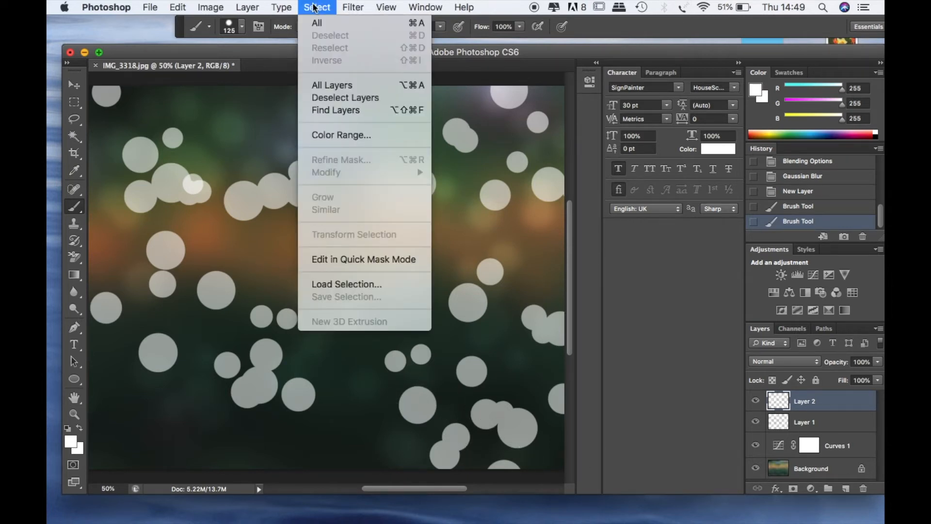
{"action": "left_click", "coordinate": [326, 6]}
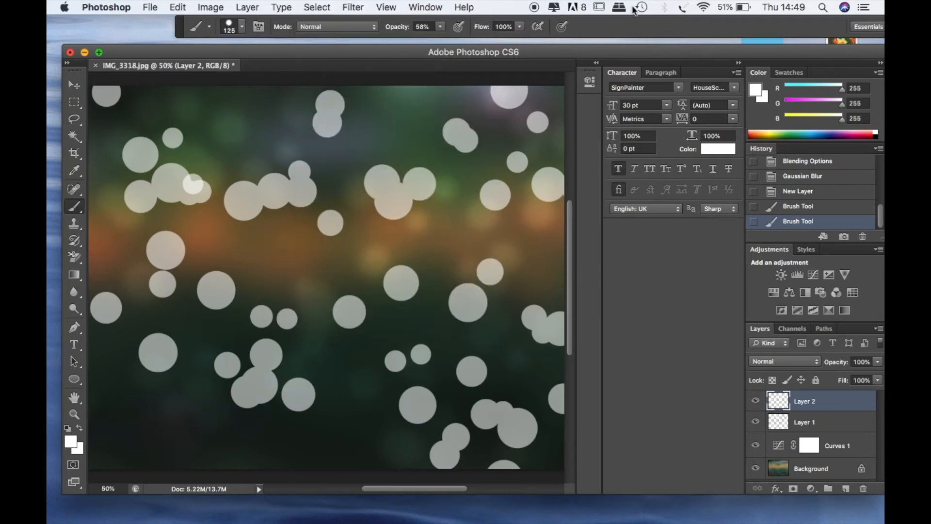
{"action": "left_click", "coordinate": [773, 362]}
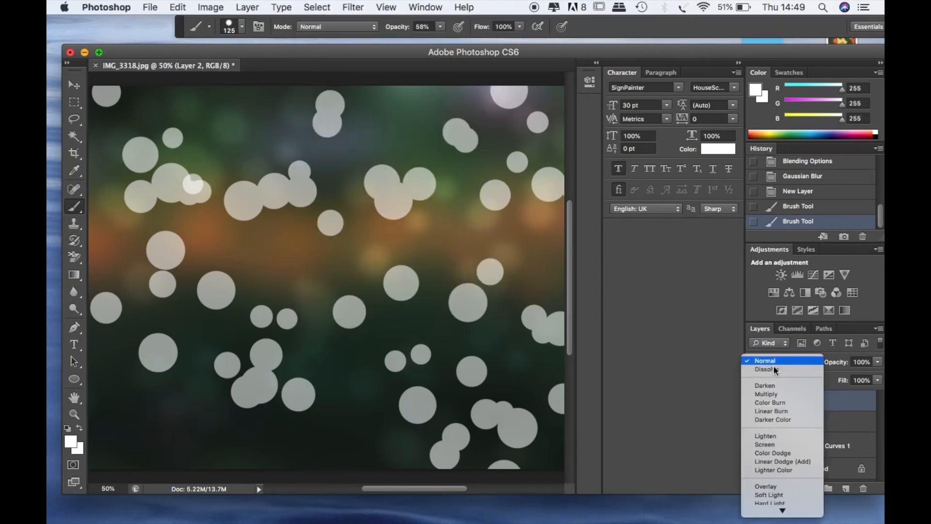
{"action": "left_click", "coordinate": [781, 485]}
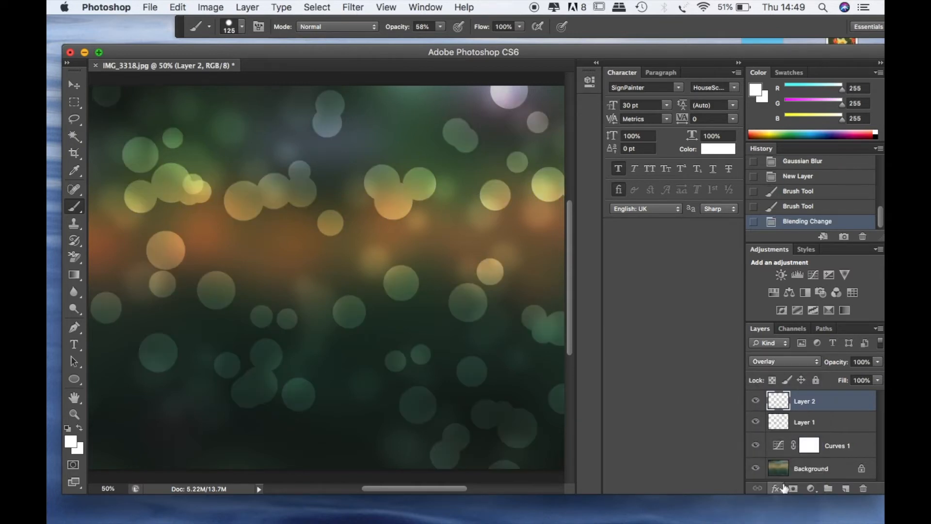
- Apply a Gaussian Blur with a radius of 12 pixels to the second circles layer
{"action": "left_click", "coordinate": [349, 9]}
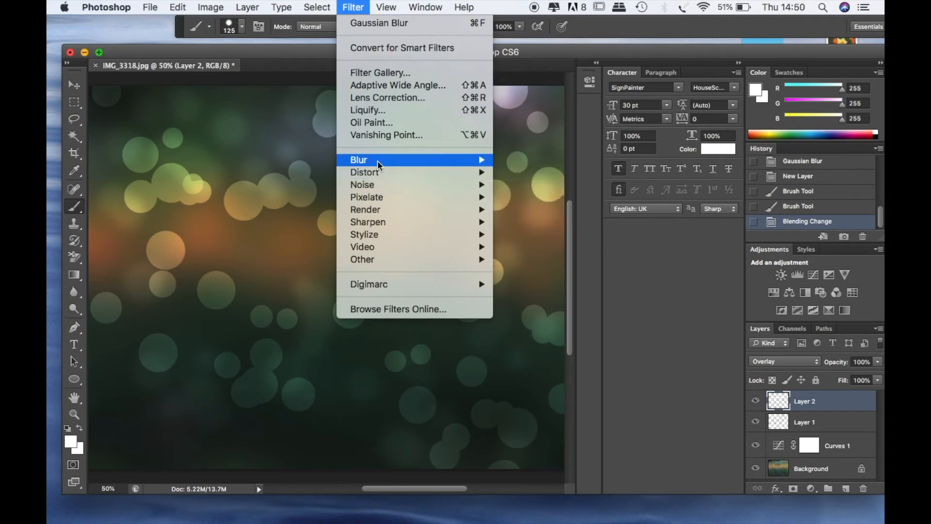
{"action": "mouse_move", "coordinate": [378, 161]}
{"action": "left_click", "coordinate": [519, 261]}
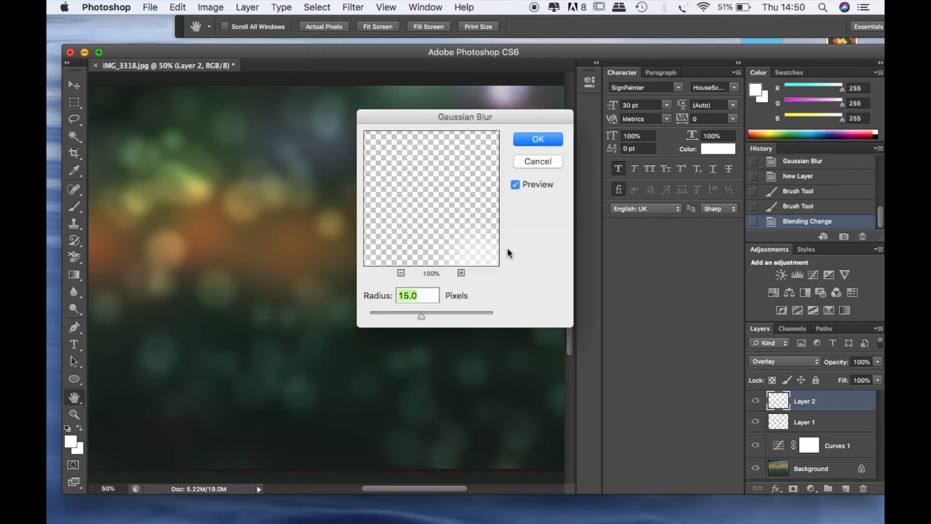
{"action": "type", "text": "12"}
{"action": "left_click", "coordinate": [539, 139]}
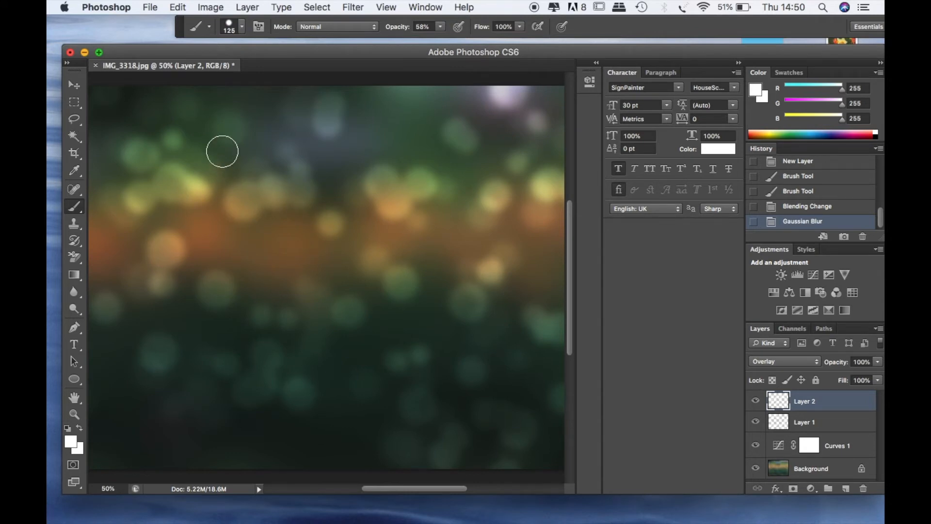
- Paint scattered circles across the image on a third new layer and set it to Overlay blending at 50% opacity
{"action": "left_click", "coordinate": [845, 488]}
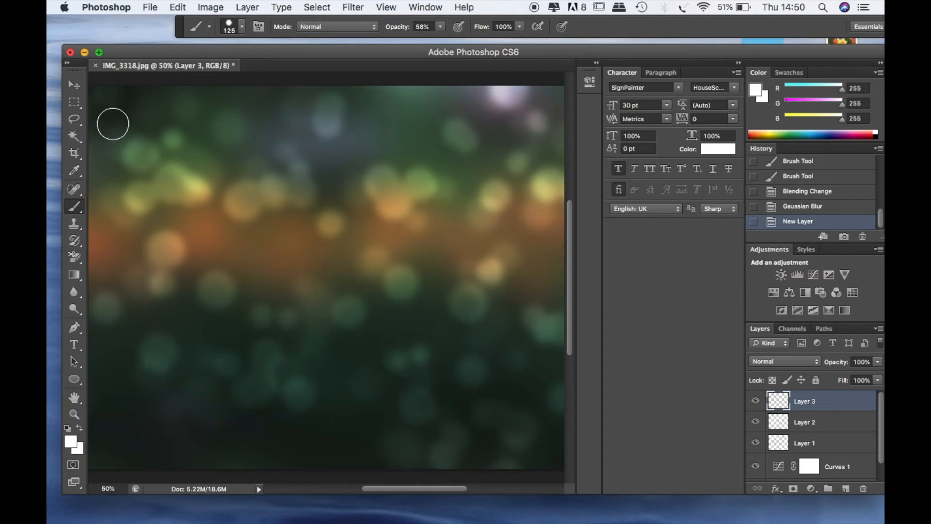
{"action": "mouse_move", "coordinate": [146, 94]}
{"action": "left_mouse_down"}
{"action": "mouse_move", "coordinate": [171, 99]}
{"action": "mouse_move", "coordinate": [123, 161]}
{"action": "mouse_move", "coordinate": [122, 270]}
{"action": "mouse_move", "coordinate": [252, 81]}
{"action": "mouse_move", "coordinate": [530, 115]}
{"action": "mouse_move", "coordinate": [527, 156]}
{"action": "mouse_move", "coordinate": [290, 176]}
{"action": "mouse_move", "coordinate": [456, 309]}
{"action": "mouse_move", "coordinate": [581, 436]}
{"action": "mouse_move", "coordinate": [228, 448]}
{"action": "mouse_move", "coordinate": [112, 471]}
{"action": "mouse_move", "coordinate": [47, 390]}
{"action": "mouse_move", "coordinate": [84, 390]}
{"action": "mouse_move", "coordinate": [210, 473]}
{"action": "left_mouse_up"}
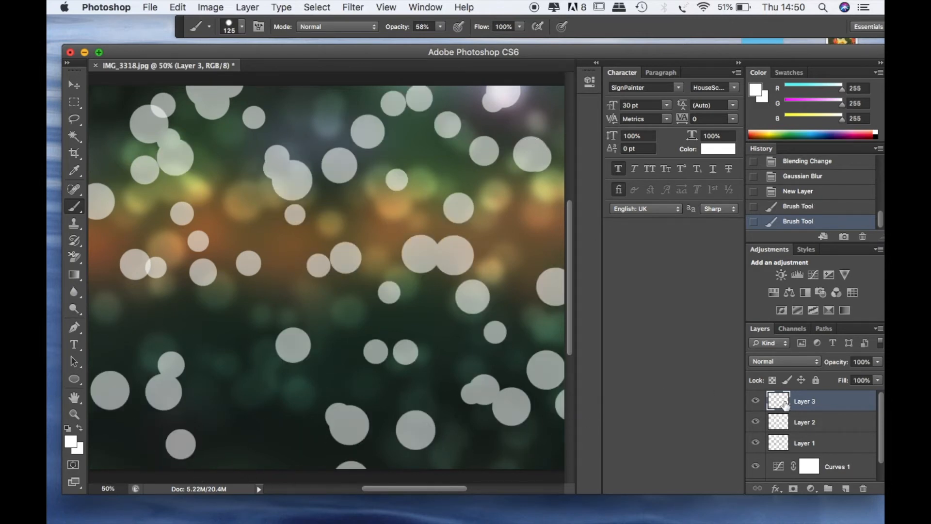
{"action": "right_click", "coordinate": [808, 409]}
{"action": "left_click", "coordinate": [752, 120]}
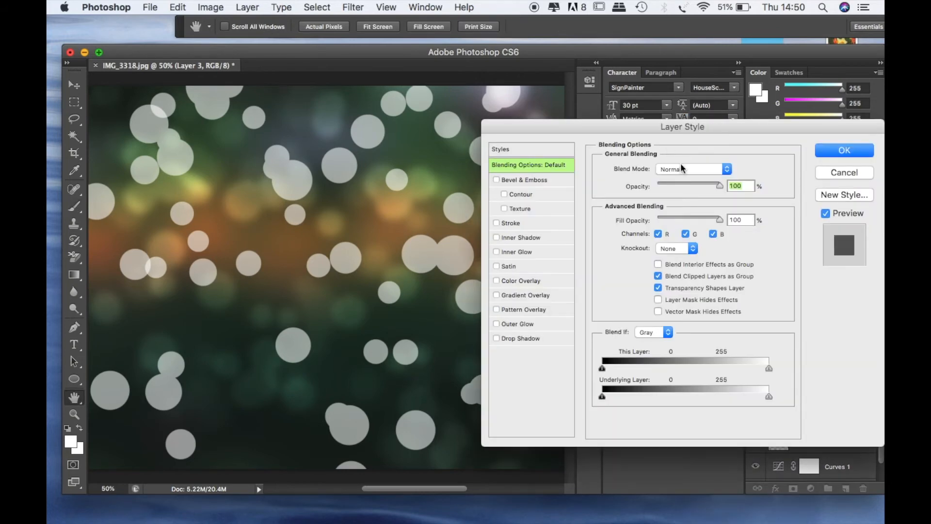
{"action": "left_click", "coordinate": [681, 166]}
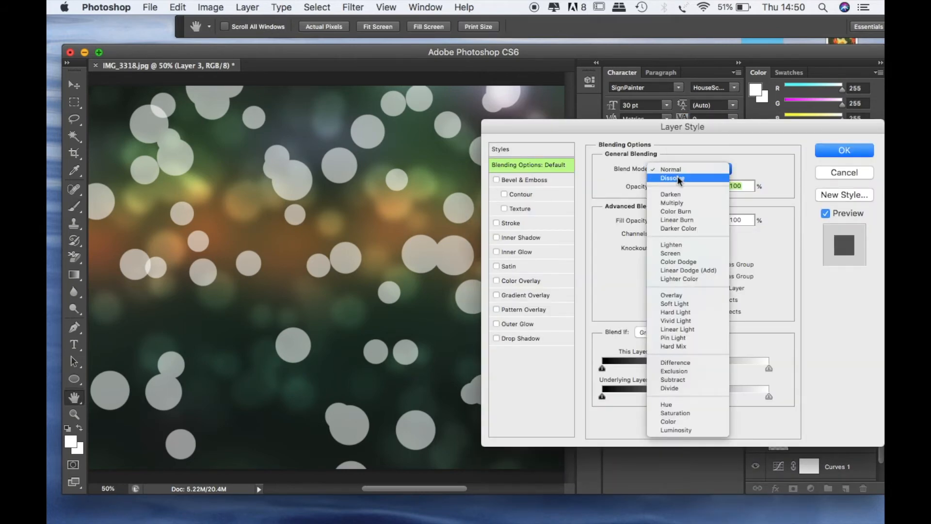
{"action": "scroll", "coordinate": [678, 290], "scroll_direction": "down", "scroll_amount": 1}
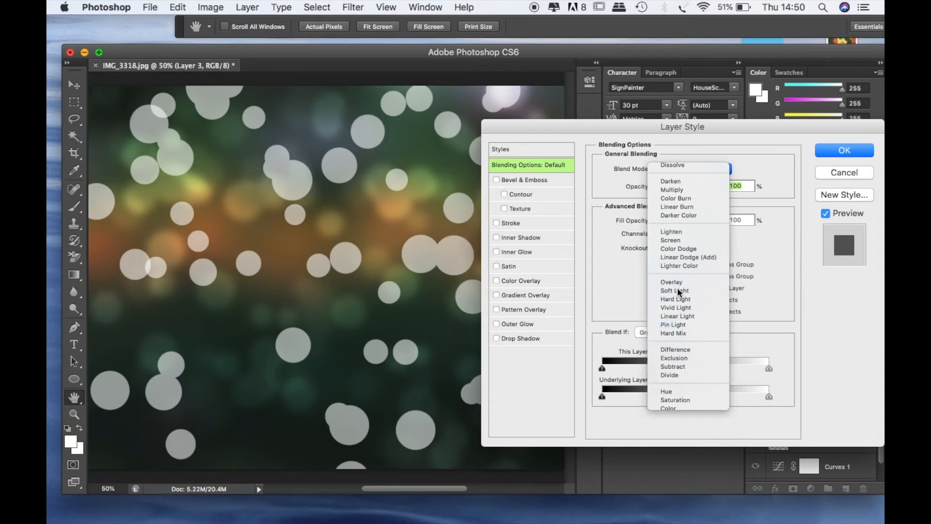
{"action": "left_click", "coordinate": [672, 282]}
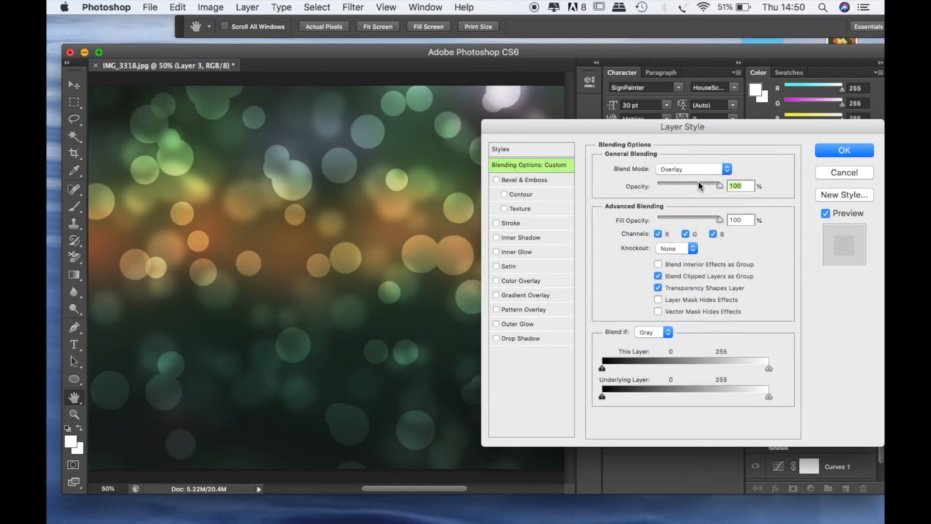
{"action": "type", "text": "50"}
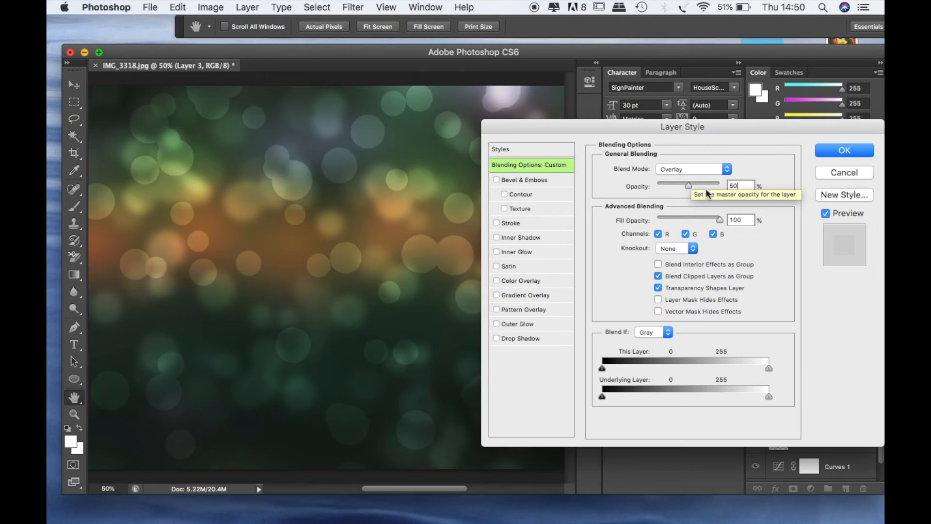
{"action": "key", "text": "Return"}
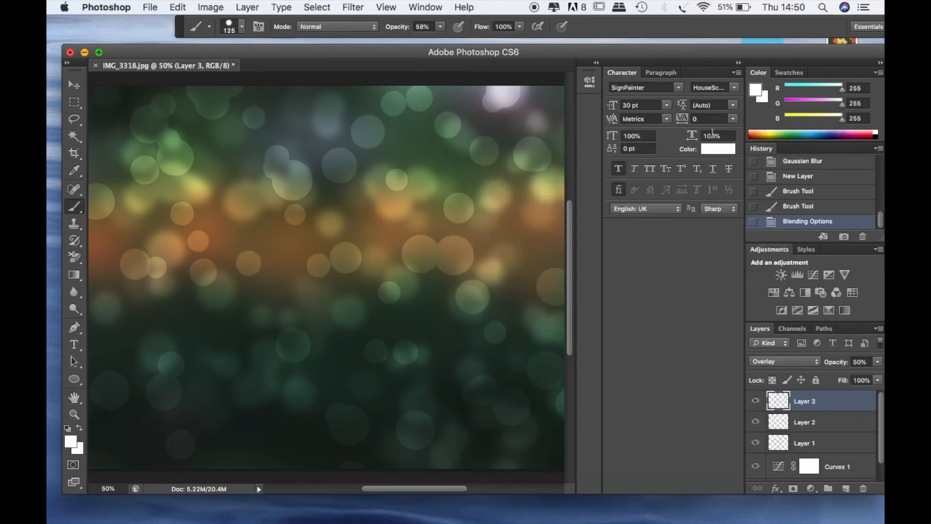
- Apply a Gaussian Blur with a radius of 12 pixels to the third circles layer
{"action": "left_click", "coordinate": [352, 7]}
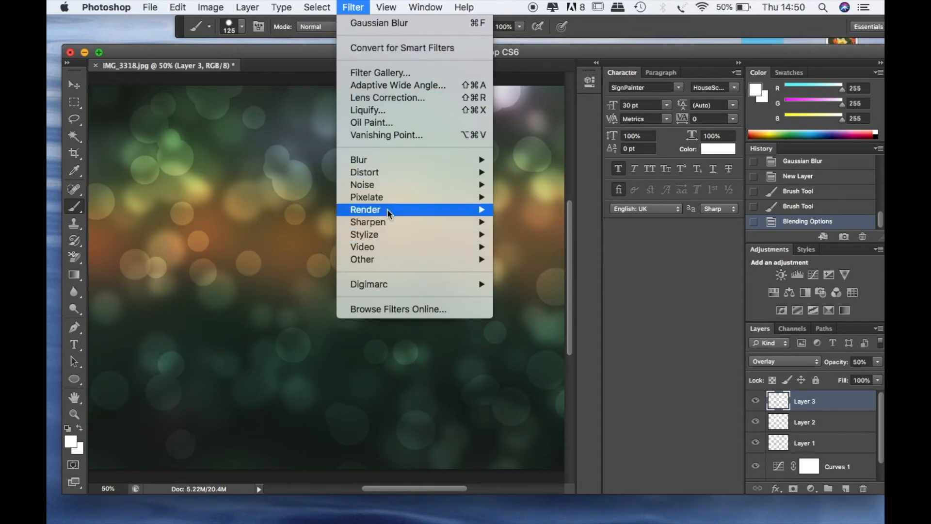
{"action": "mouse_move", "coordinate": [388, 178]}
{"action": "mouse_move", "coordinate": [434, 155]}
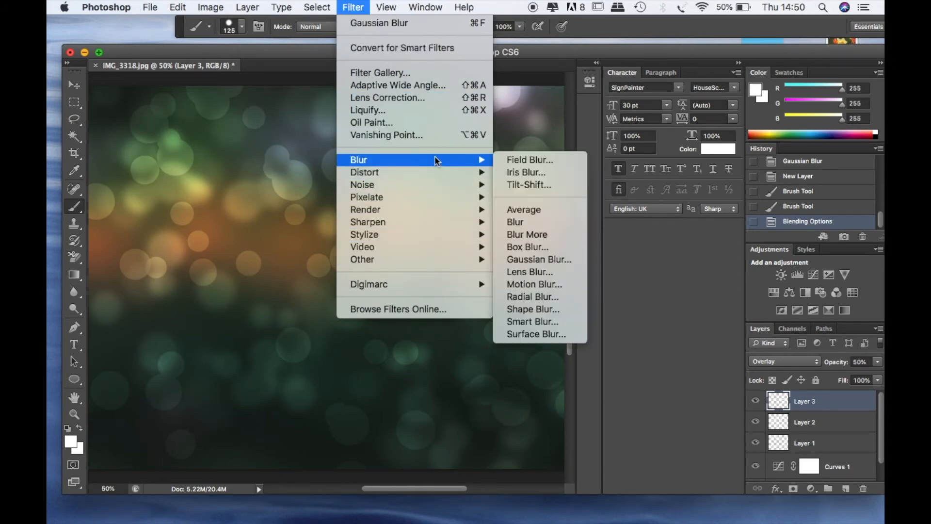
{"action": "left_click", "coordinate": [517, 261]}
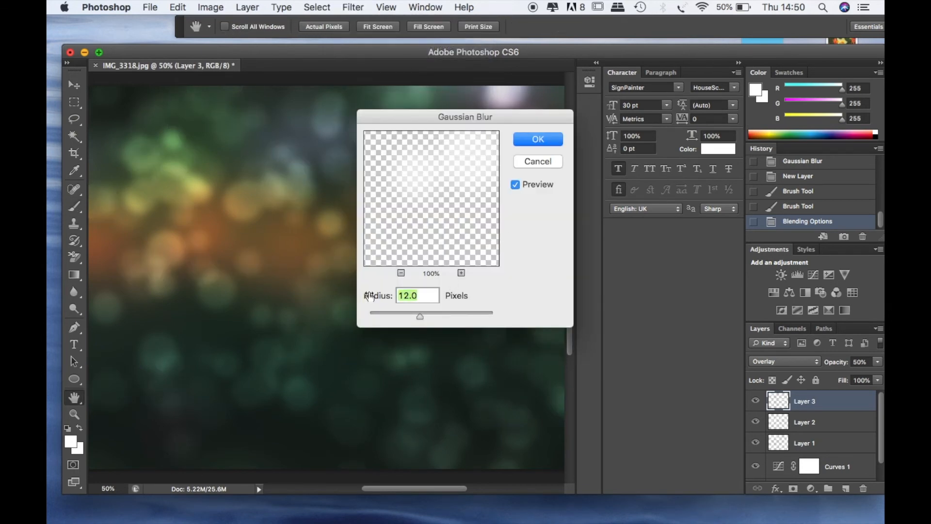
{"action": "left_click", "coordinate": [543, 138]}
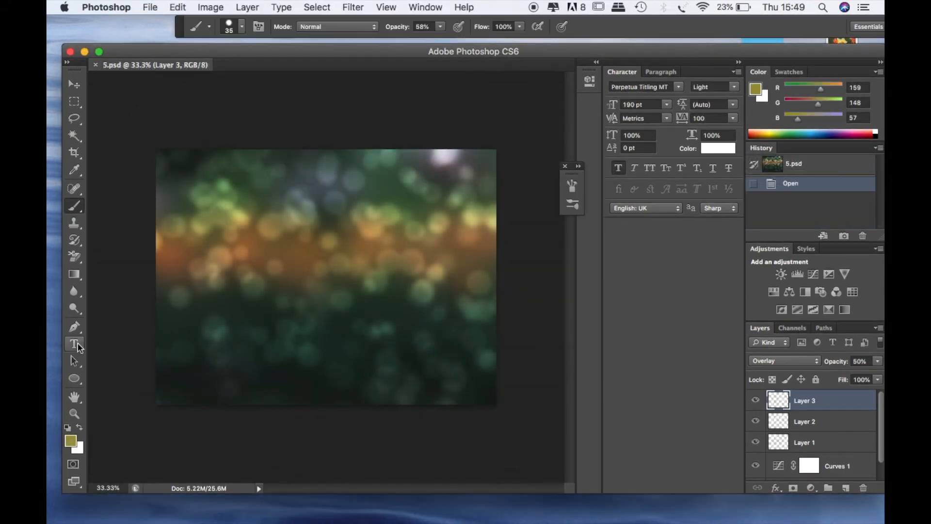
- Add the text HELLO to the image and move it so it is centered horizontally across the picture
{"action": "left_click_drag", "start_coordinate": [77, 346], "coordinate": [148, 338]}
{"action": "left_click", "coordinate": [204, 313]}
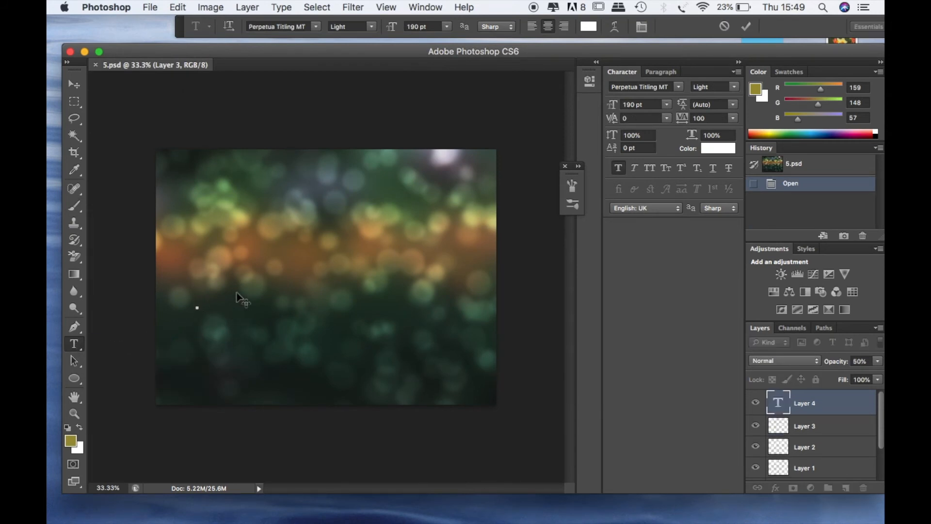
{"action": "type", "text": "HELLO"}
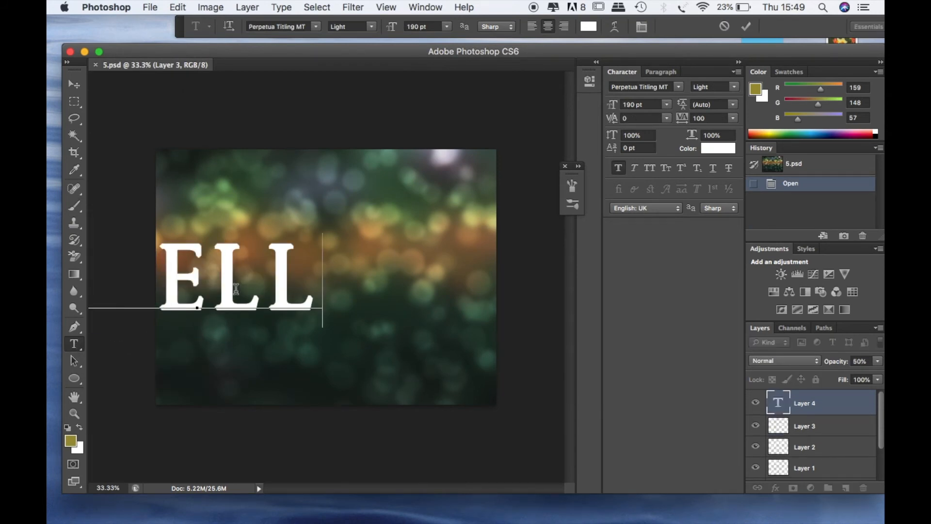
{"action": "left_click", "coordinate": [746, 27]}
{"action": "left_click", "coordinate": [74, 87]}
{"action": "left_click_drag", "start_coordinate": [241, 291], "coordinate": [370, 291]}
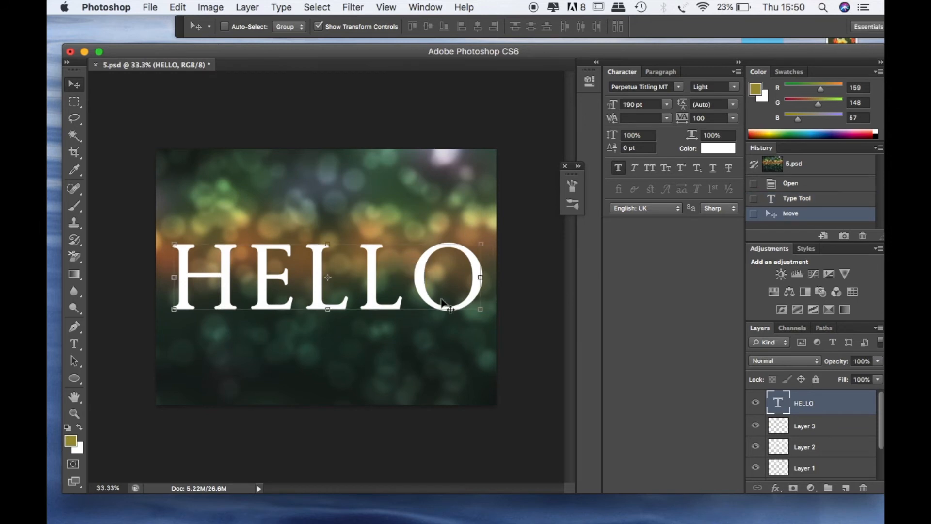
- Load the pixels of the HELLO text layer as a selection and hide the text layer
{"action": "right_click", "coordinate": [778, 404]}
{"action": "left_click", "coordinate": [689, 282]}
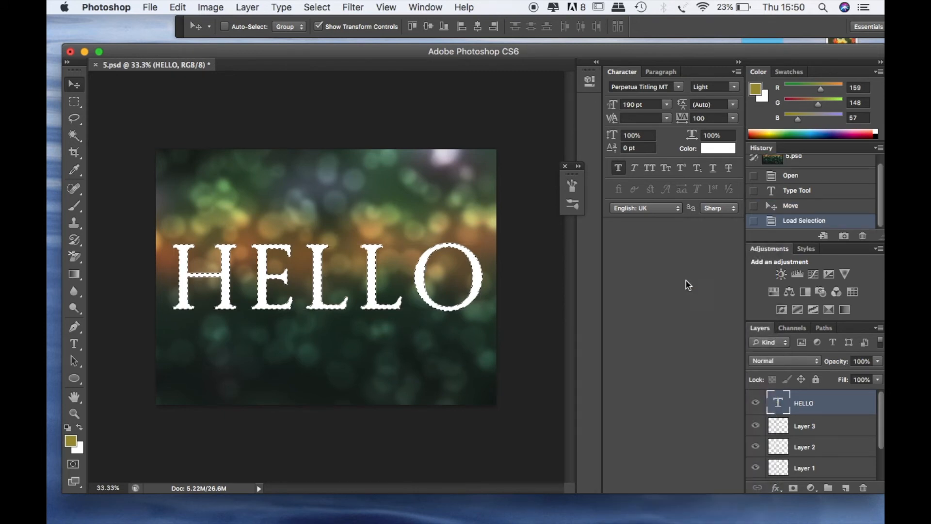
{"action": "left_click", "coordinate": [756, 403]}
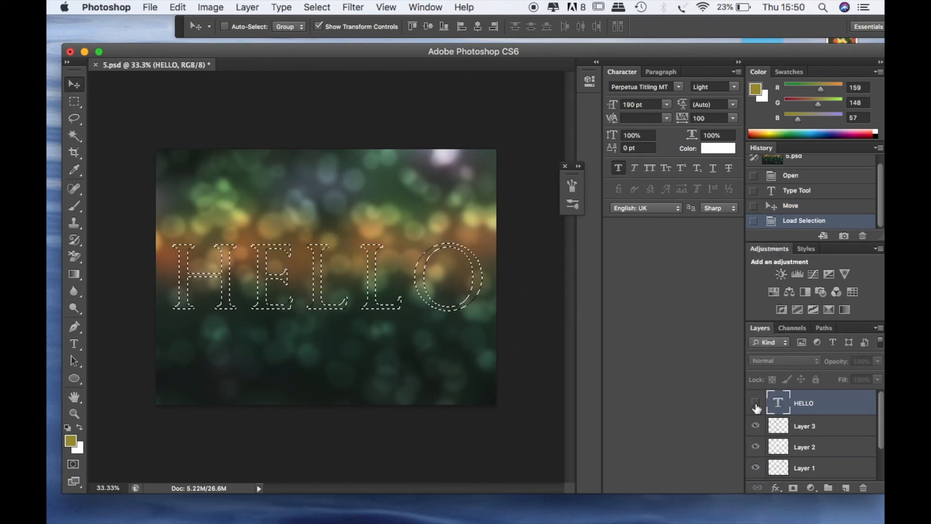
- Create a new layer above the hidden HELLO text layer and set the brush tip size to 40 px
{"action": "left_click", "coordinate": [845, 487]}
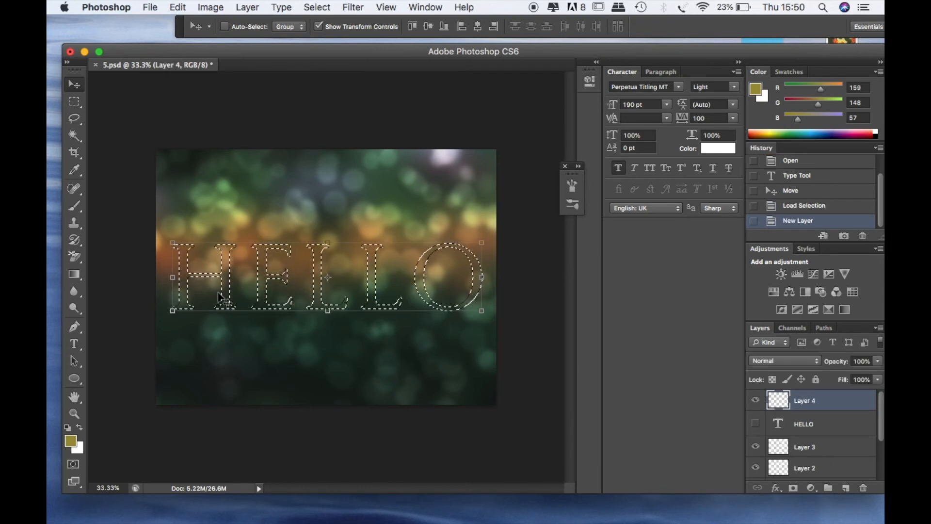
{"action": "left_click", "coordinate": [73, 208]}
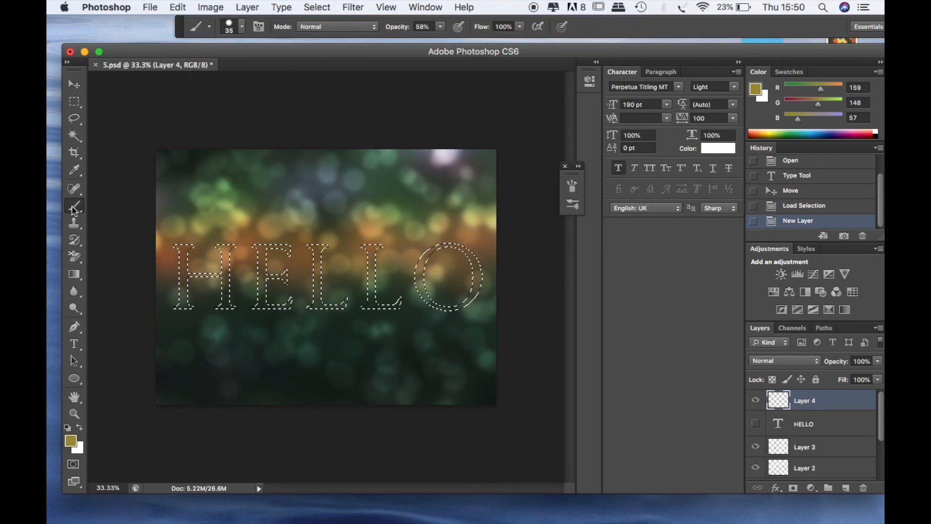
{"action": "left_click", "coordinate": [258, 27]}
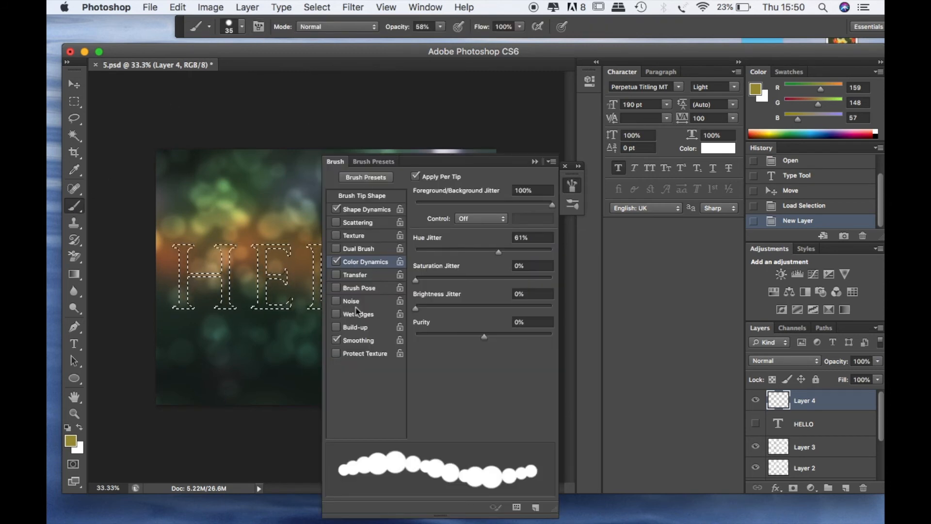
{"action": "left_click", "coordinate": [362, 196]}
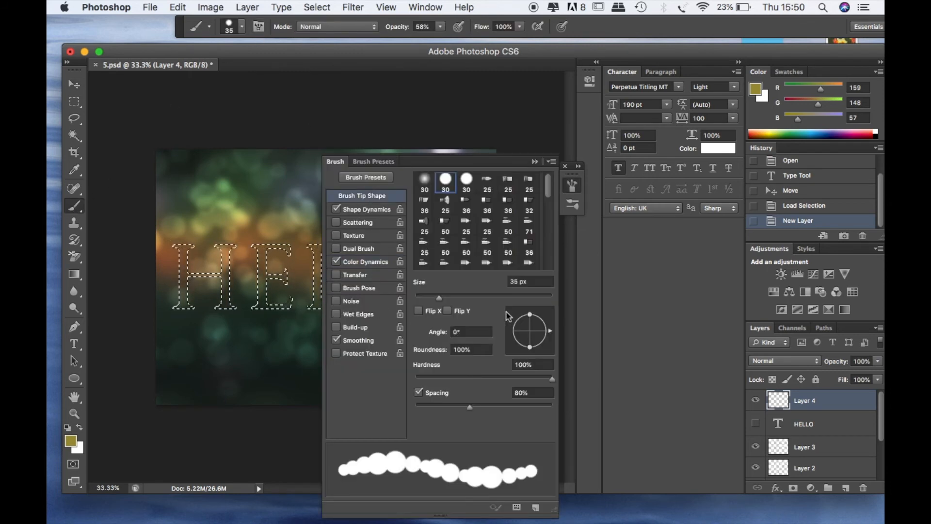
{"action": "left_click", "coordinate": [517, 282]}
{"action": "type", "text": "40"}
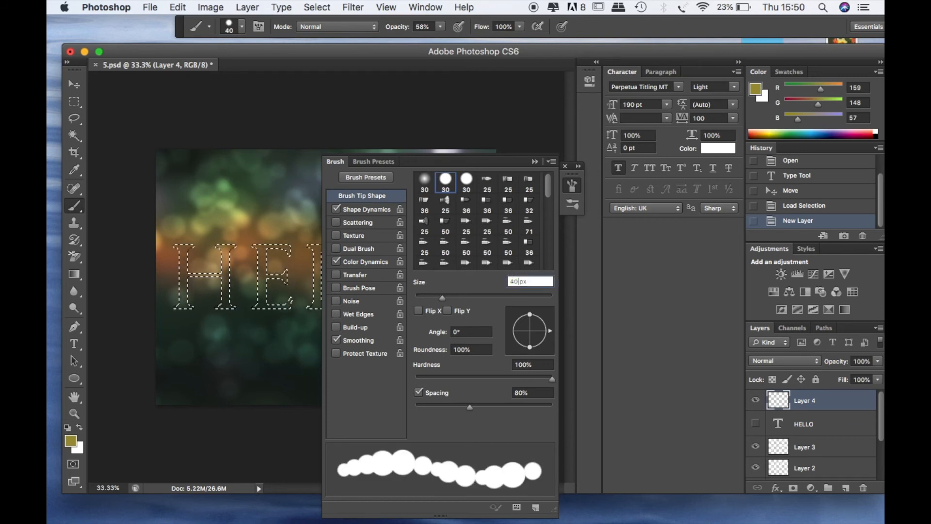
- Keep scattering off for the brush and set its Color Dynamics hue jitter to 100%
{"action": "left_click", "coordinate": [365, 211]}
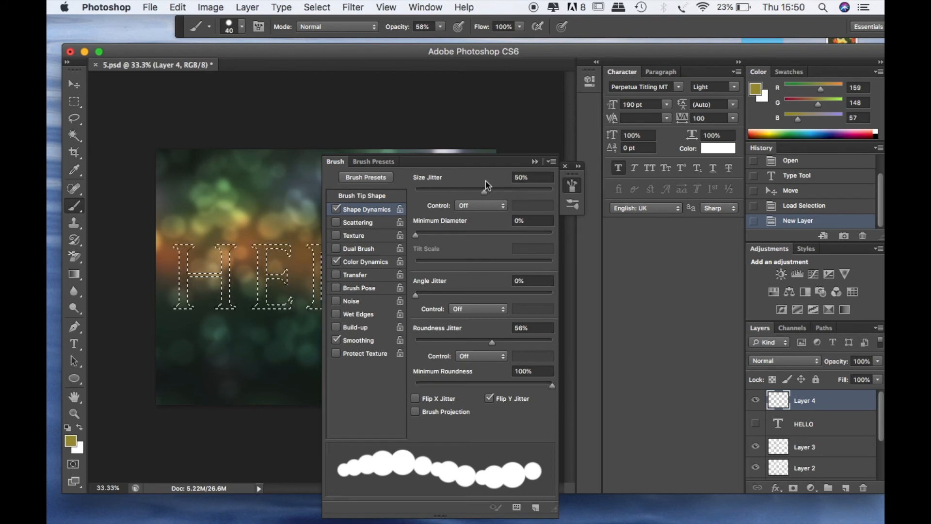
{"action": "left_click", "coordinate": [335, 224]}
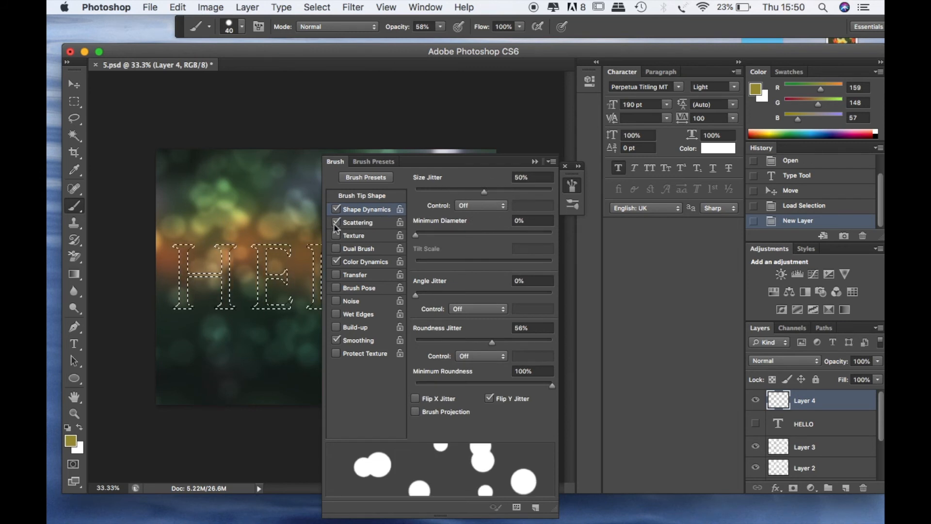
{"action": "left_click", "coordinate": [335, 222]}
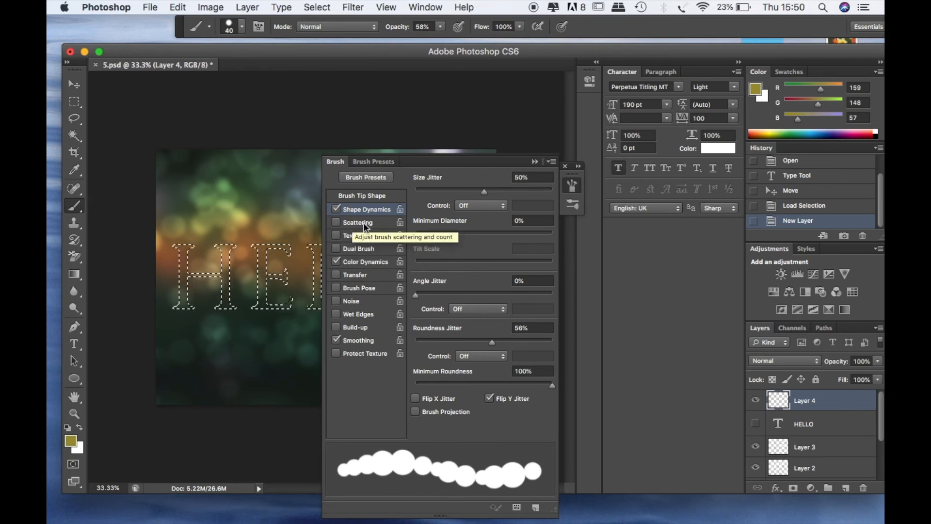
{"action": "left_click", "coordinate": [364, 263]}
{"action": "left_click_drag", "start_coordinate": [512, 252], "coordinate": [549, 252]}
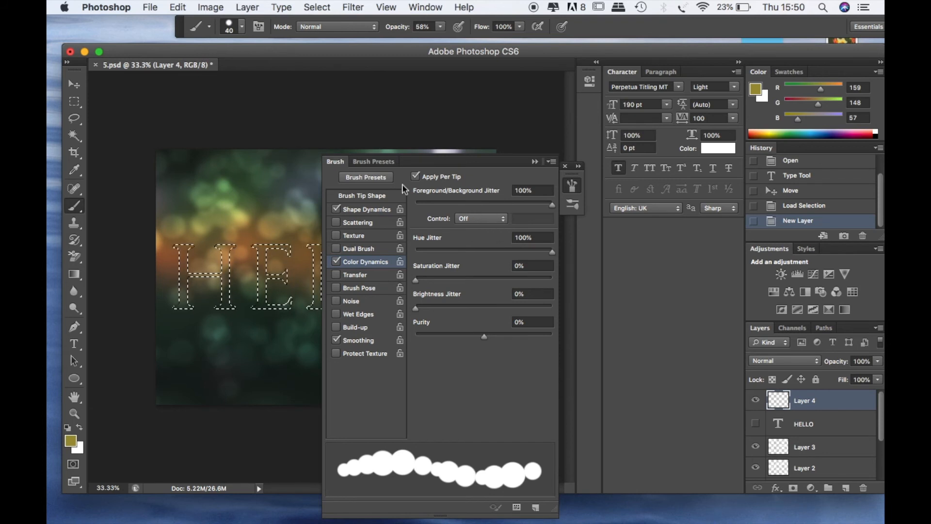
- Convert the HELLO letter selection into a work path with a tolerance of 0.5 pixels
{"action": "left_click", "coordinate": [534, 162]}
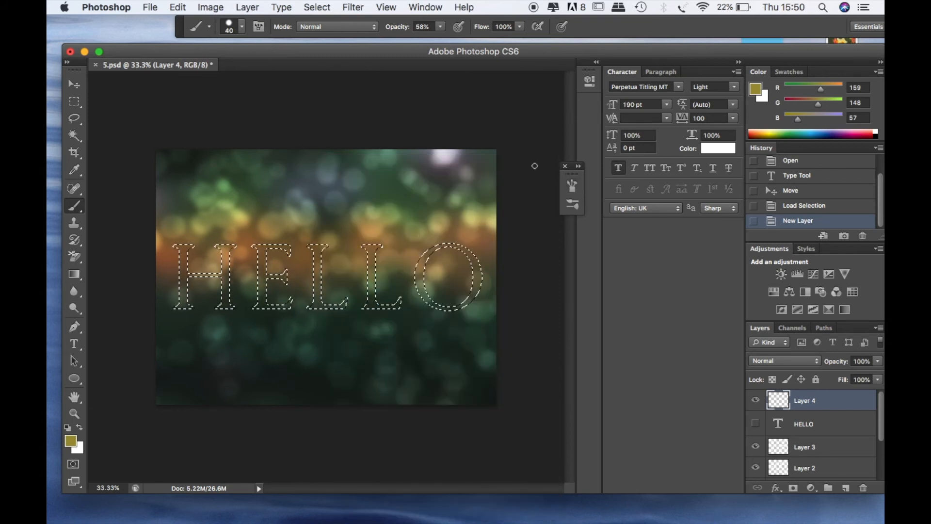
{"action": "left_click", "coordinate": [823, 328]}
{"action": "left_click", "coordinate": [877, 328]}
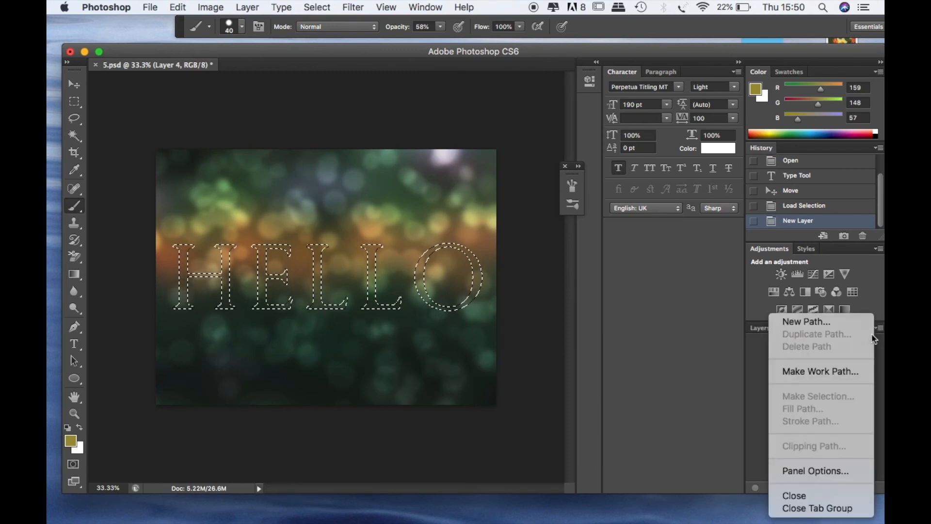
{"action": "left_click", "coordinate": [824, 372]}
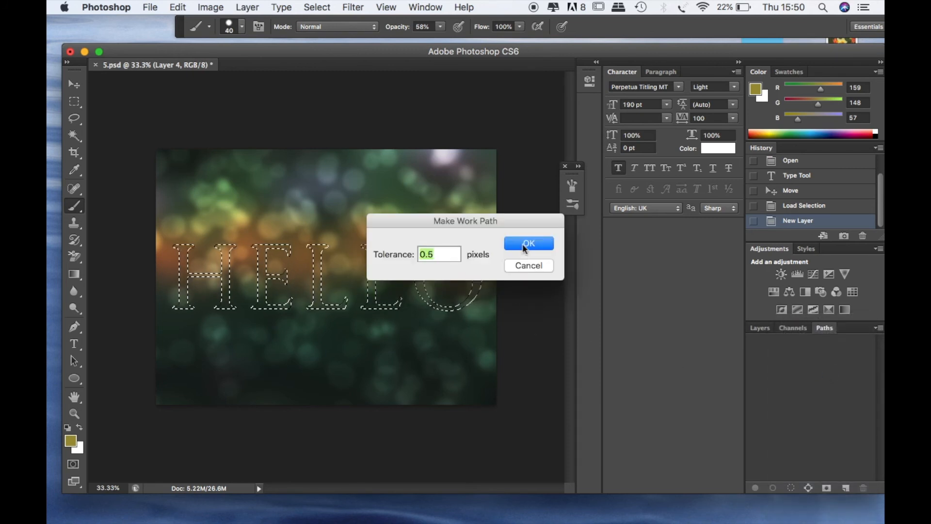
{"action": "left_click", "coordinate": [528, 243]}
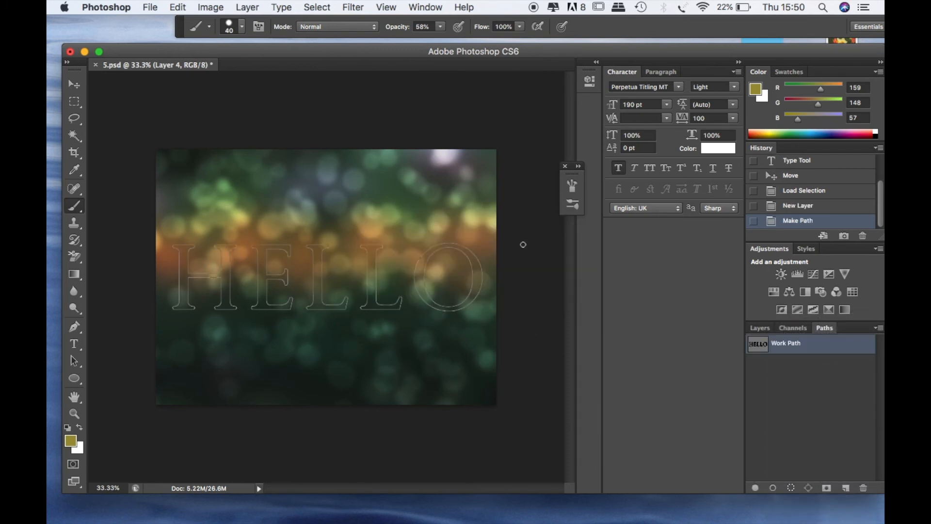
- Stroke the HELLO work path with the Brush, leaving Simulate Pressure off, and hide the path outline
{"action": "left_click", "coordinate": [879, 328]}
{"action": "left_click", "coordinate": [818, 419]}
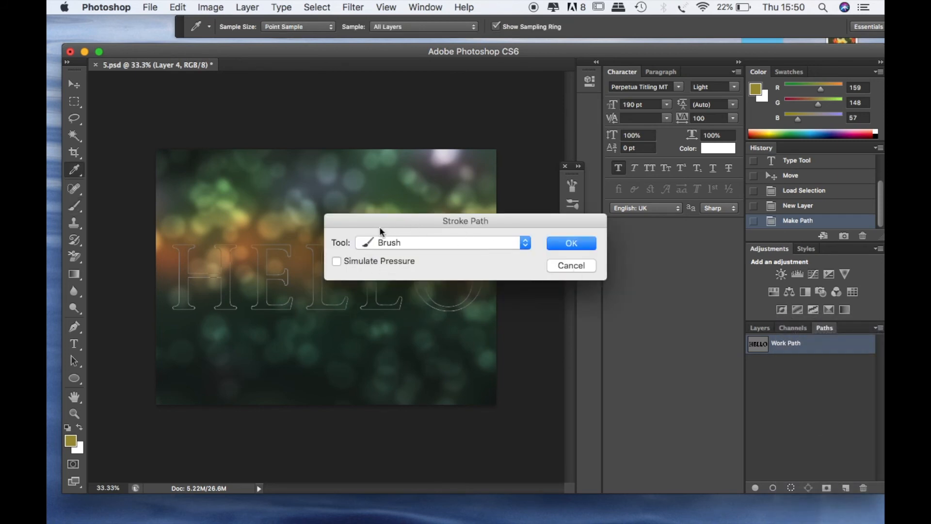
{"action": "left_click", "coordinate": [565, 243]}
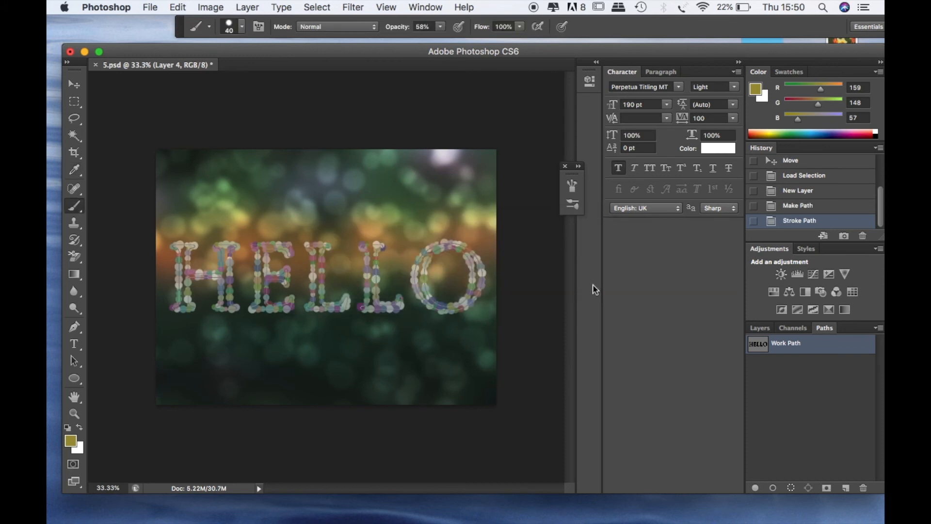
{"action": "key", "text": "super+h"}
- Add an Inner Glow effect to Layer 4 and set its glow color to bright yellow
{"action": "left_click", "coordinate": [760, 328]}
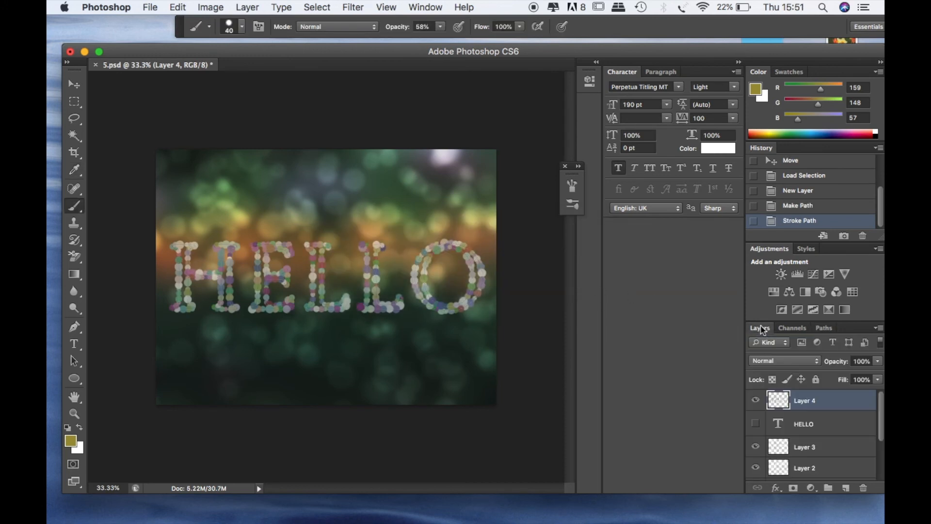
{"action": "right_click", "coordinate": [801, 403]}
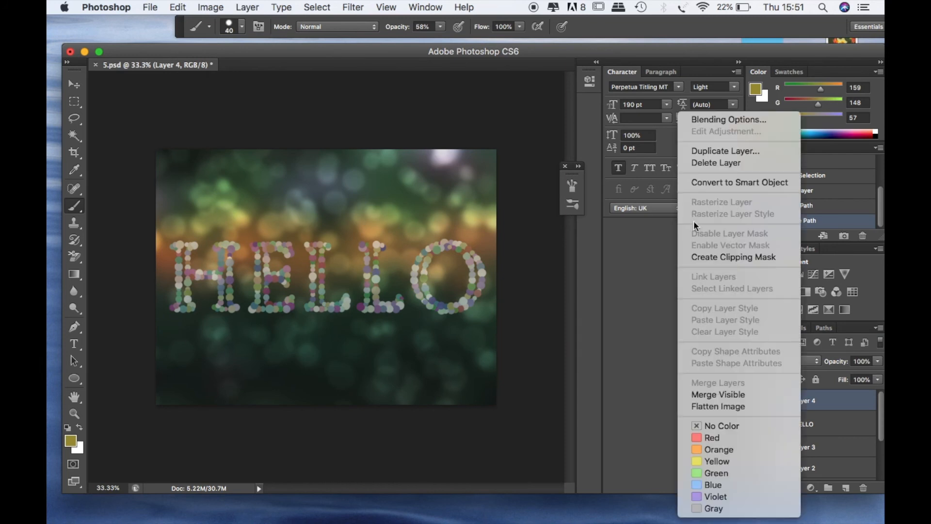
{"action": "left_click", "coordinate": [723, 120]}
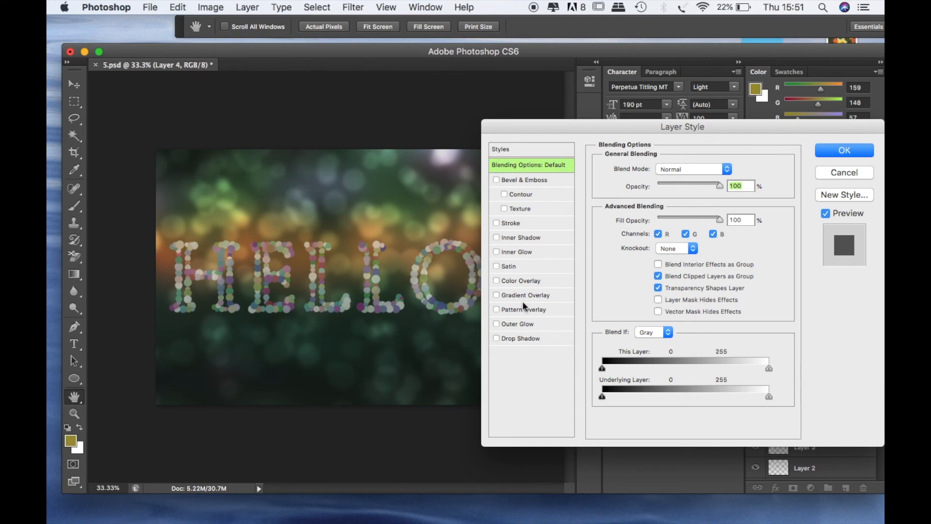
{"action": "left_click", "coordinate": [511, 251]}
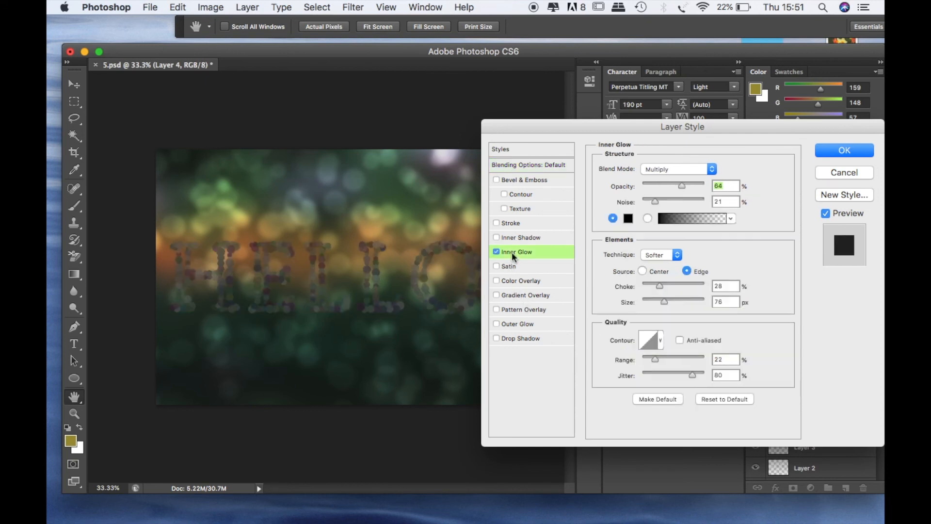
{"action": "left_click", "coordinate": [628, 218]}
{"action": "left_click", "coordinate": [713, 335]}
{"action": "left_click_drag", "start_coordinate": [672, 228], "coordinate": [681, 201]}
{"action": "left_click", "coordinate": [824, 189]}
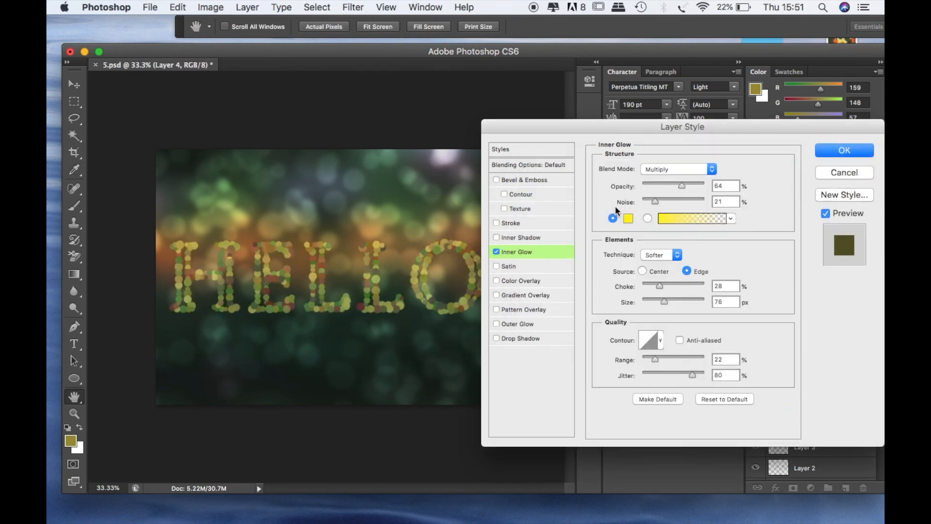
- Set the Inner Glow to Color Dodge with 16% opacity, 0% noise and Center as the source, and apply the layer style
{"action": "left_click", "coordinate": [671, 169]}
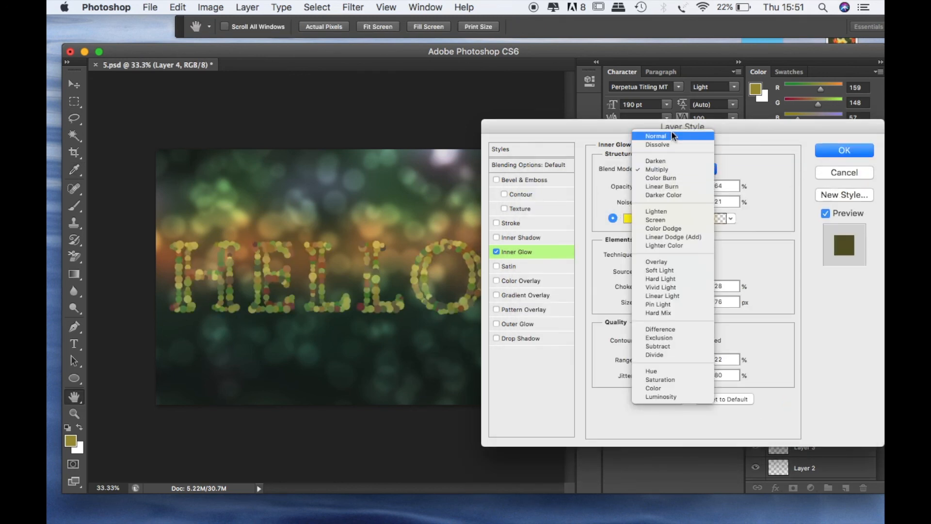
{"action": "left_click", "coordinate": [659, 227]}
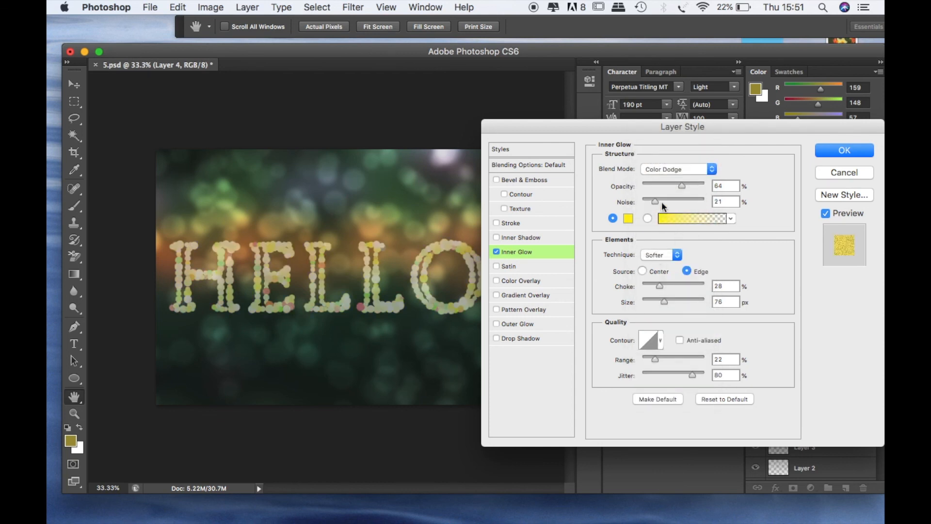
{"action": "left_click_drag", "start_coordinate": [682, 185], "coordinate": [631, 203]}
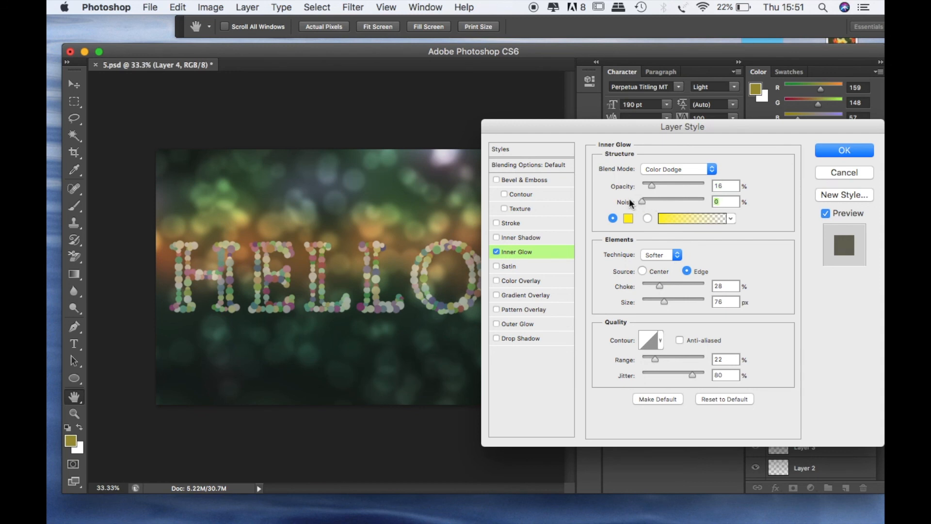
{"action": "left_click", "coordinate": [643, 271]}
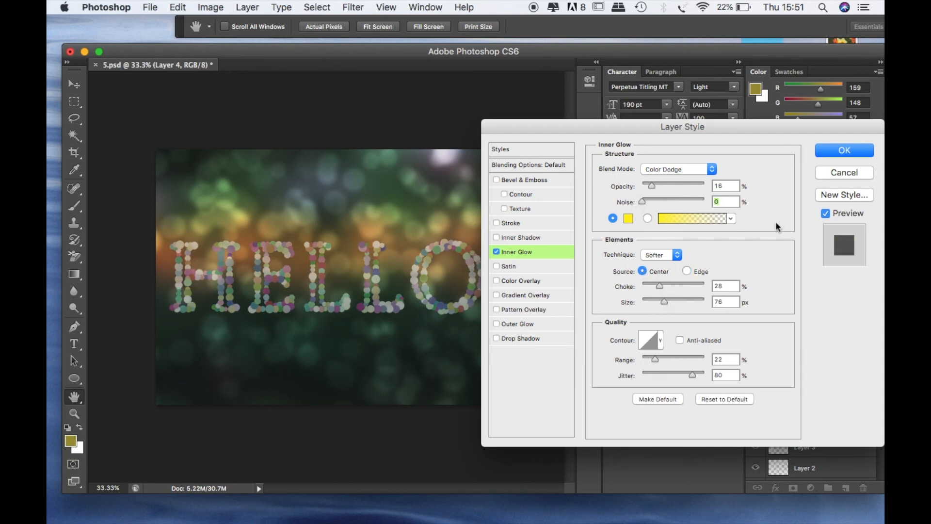
{"action": "left_click", "coordinate": [827, 152]}
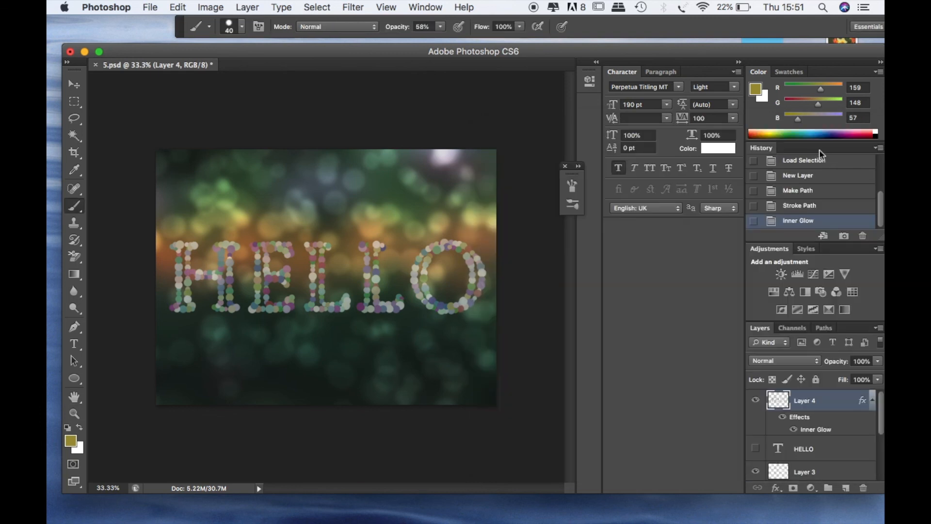
- Apply a Gaussian Blur with a 4.0 pixel radius to the circle lettering on Layer 4
{"action": "left_click", "coordinate": [350, 9]}
{"action": "mouse_move", "coordinate": [368, 158]}
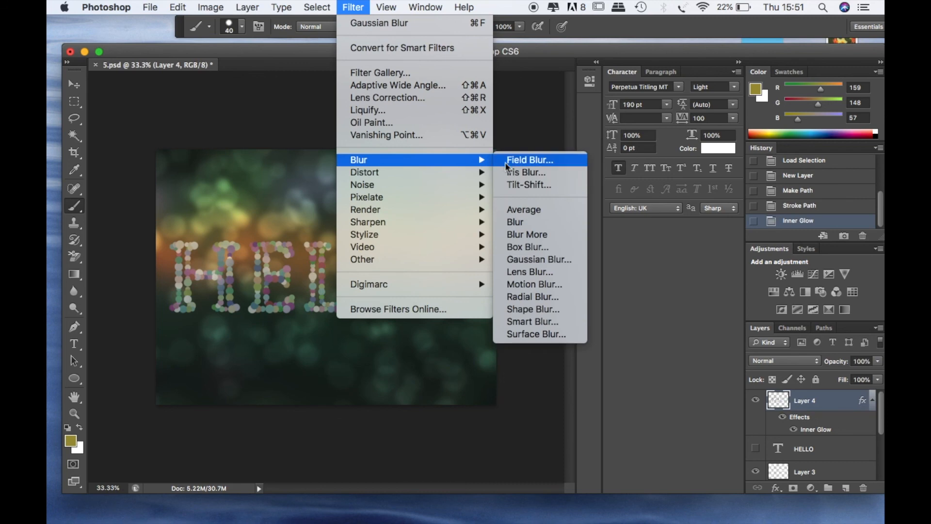
{"action": "left_click", "coordinate": [533, 259]}
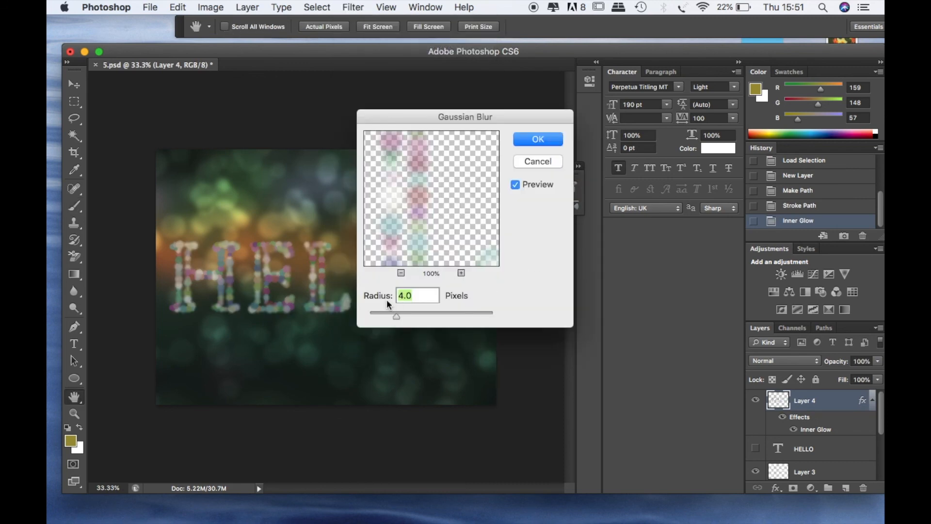
{"action": "left_click", "coordinate": [533, 138]}
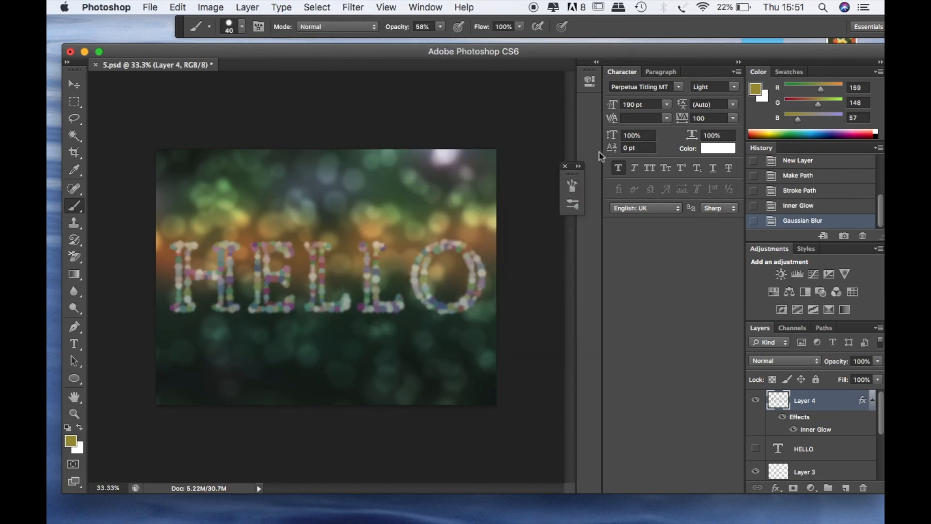